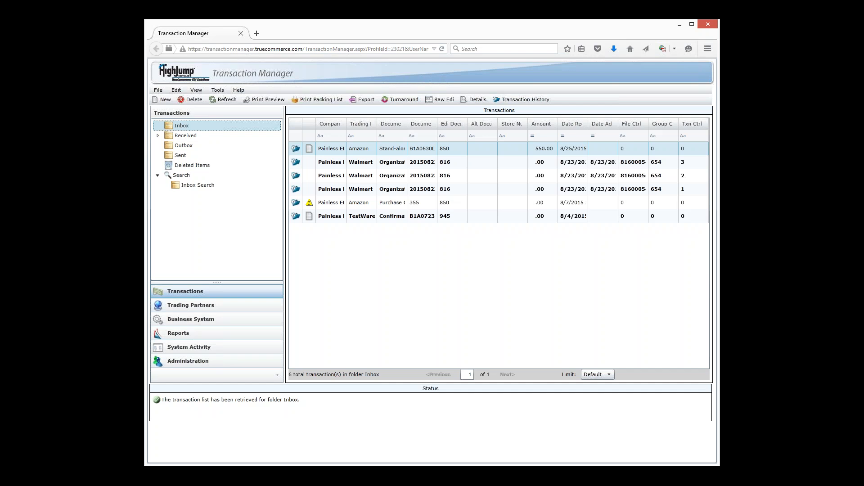
- Launch the Integration Mapping Tool and load the business system plug-in "Ai - Your Company - IMT Demo"
click(239, 90)
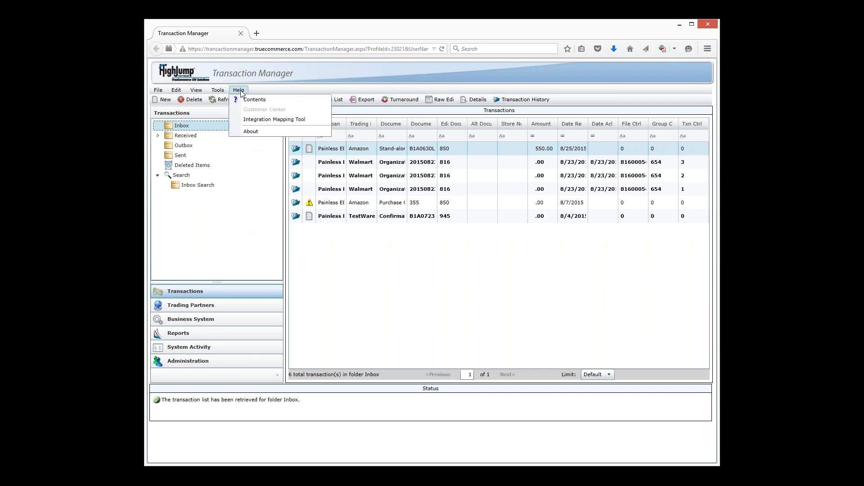
click(261, 119)
click(399, 24)
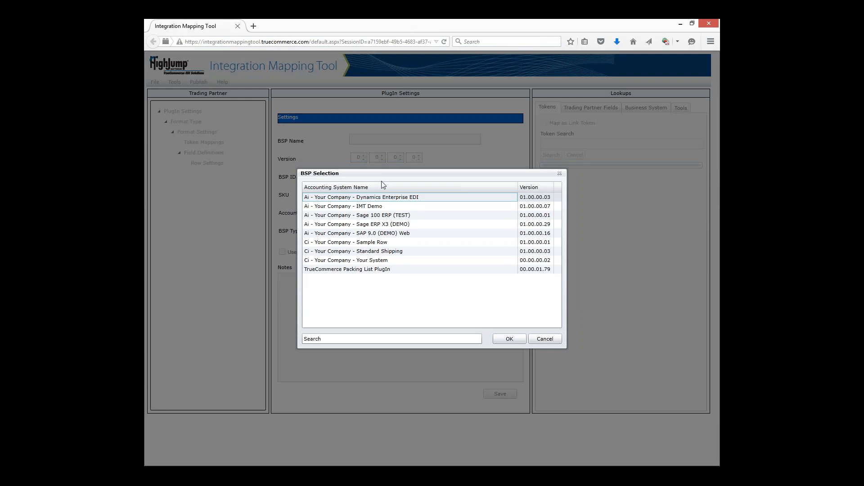
click(381, 208)
click(517, 341)
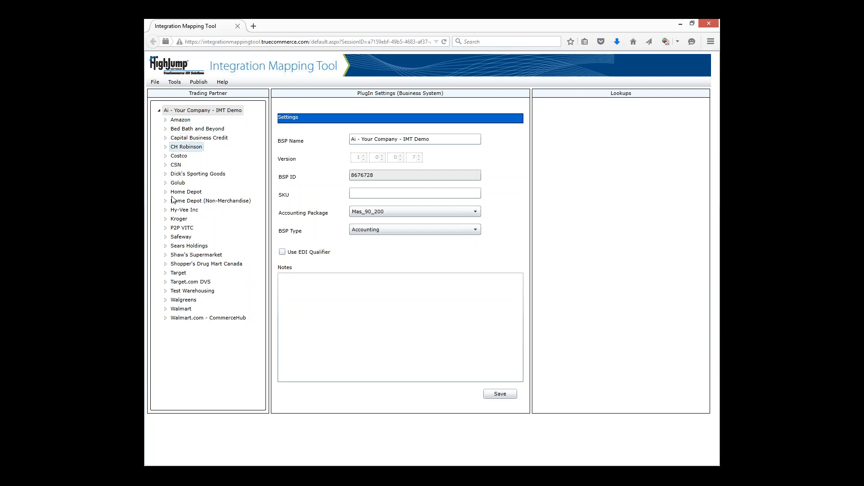
- Display the Header token mappings of Amazon's Sage 100 Sales Order export definition
click(165, 121)
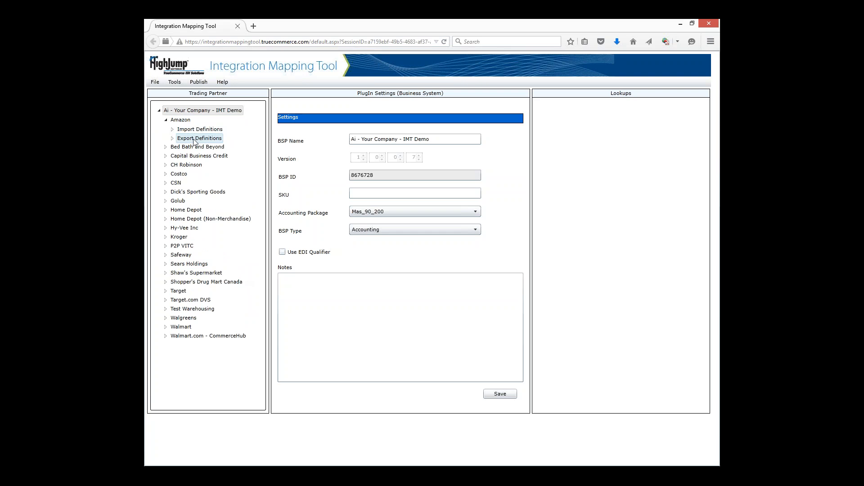
click(173, 139)
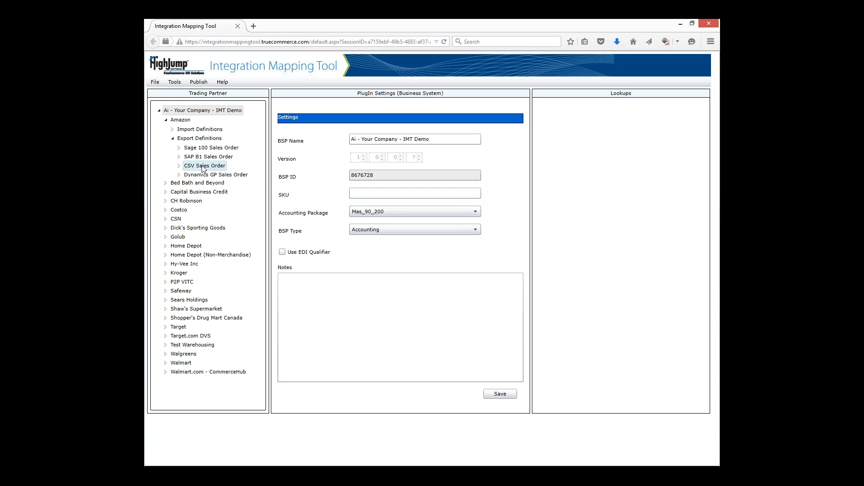
click(173, 130)
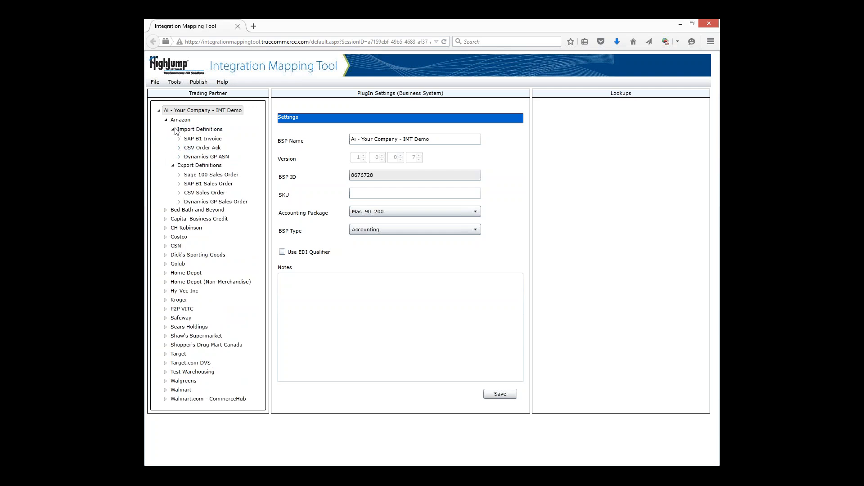
click(173, 129)
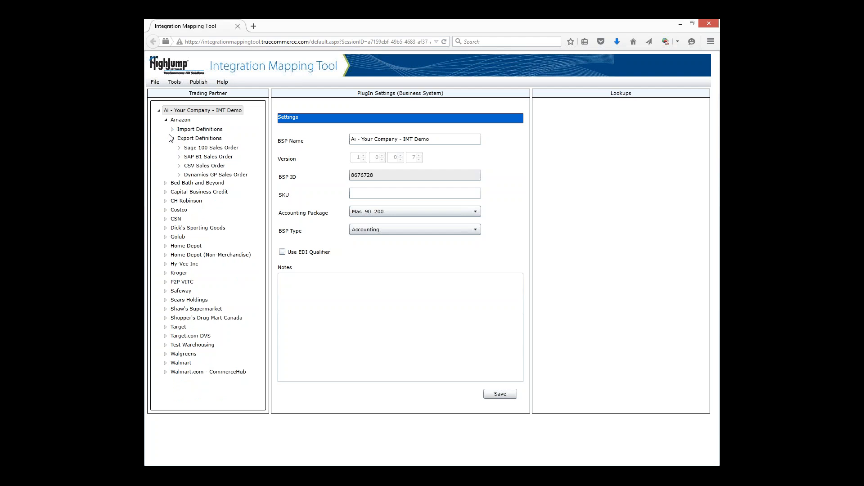
click(179, 148)
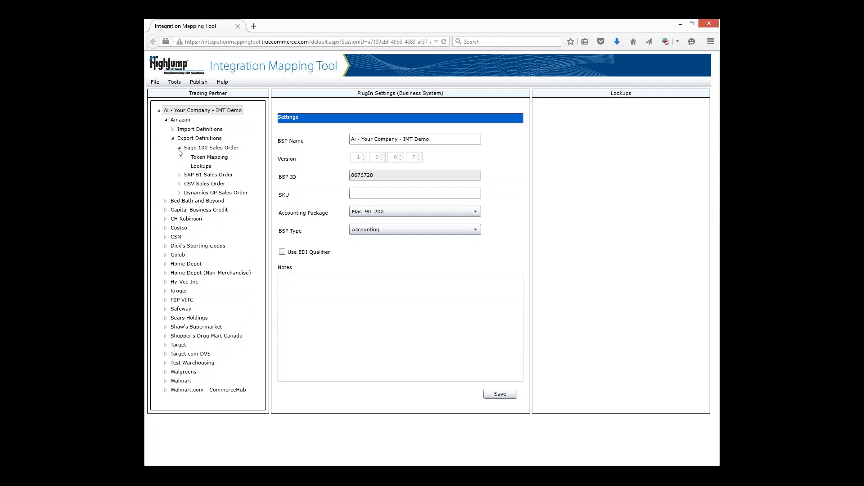
click(199, 158)
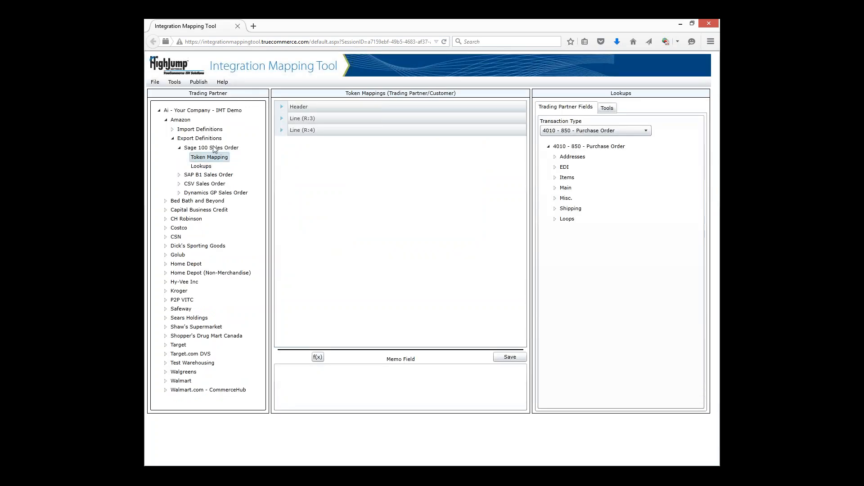
click(282, 106)
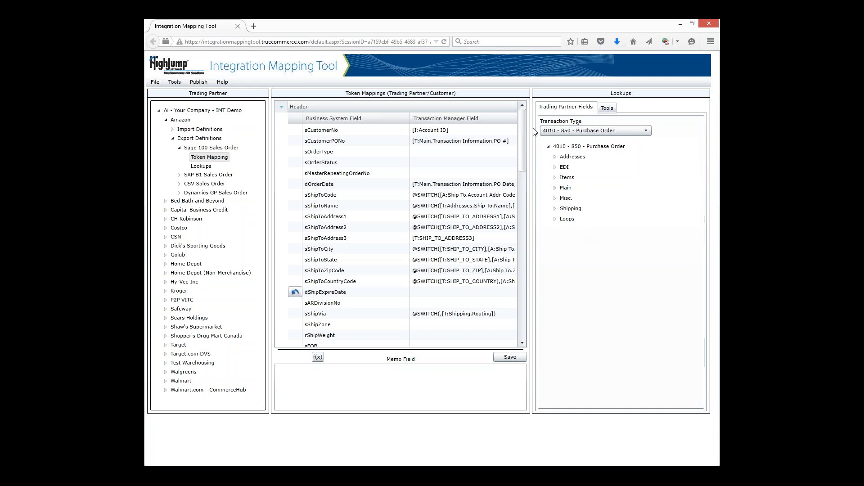
- Choose the 4010 - 850 Purchase Order transaction type and map its Shipping field Do Not Deliver After to dShipExpireDate
click(581, 131)
click(581, 131)
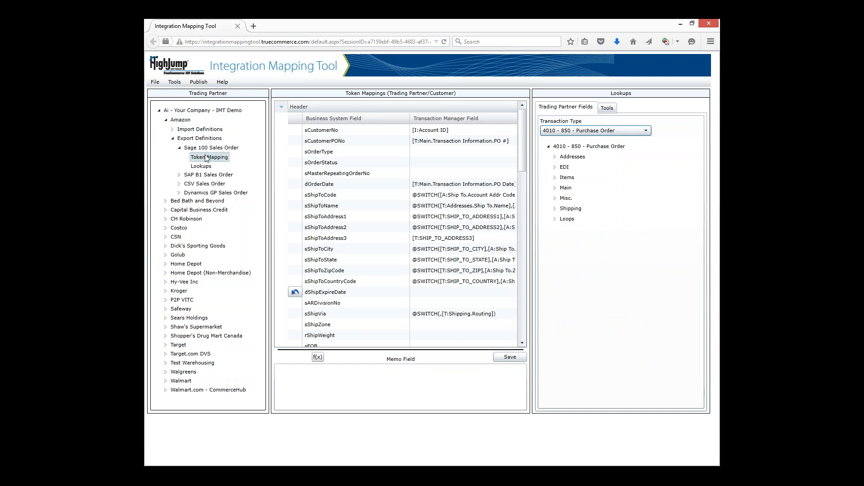
click(623, 132)
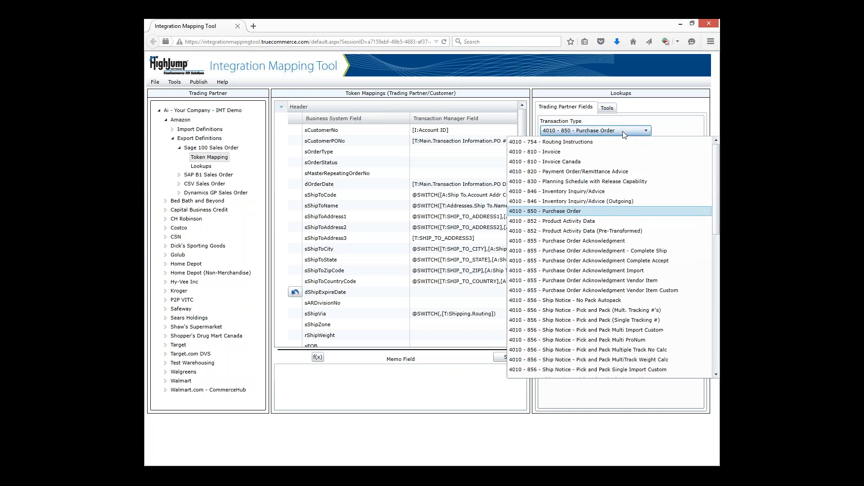
click(615, 216)
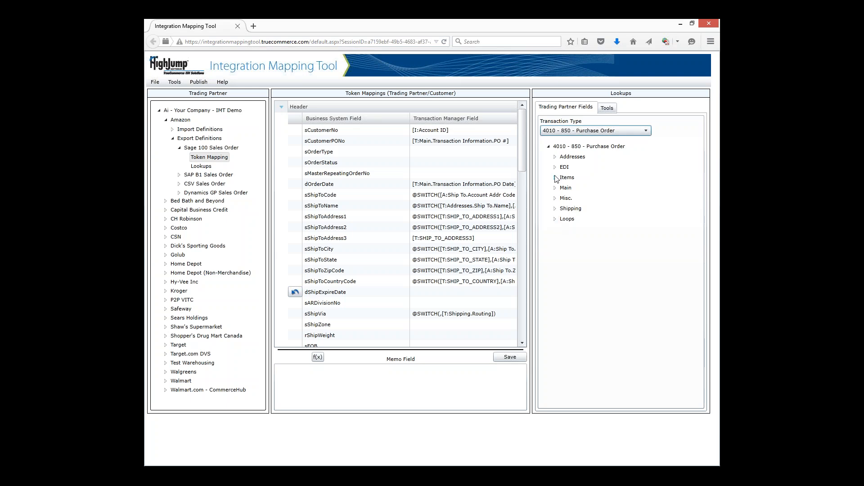
click(555, 209)
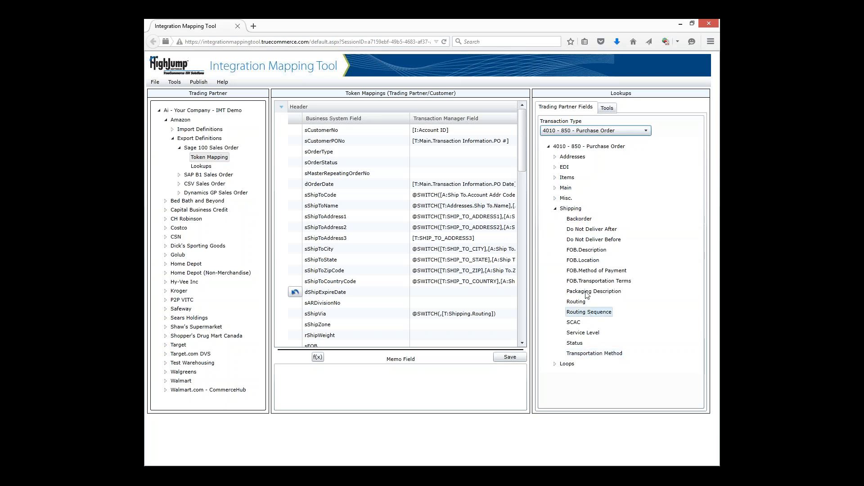
click(599, 232)
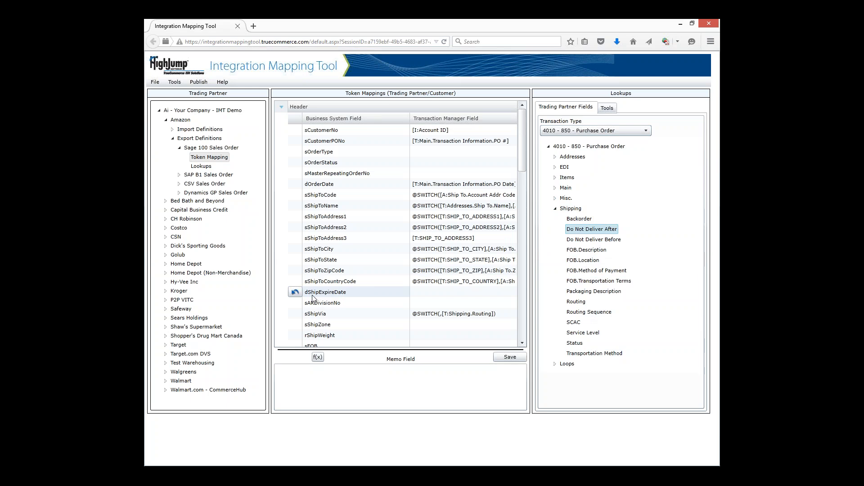
click(342, 295)
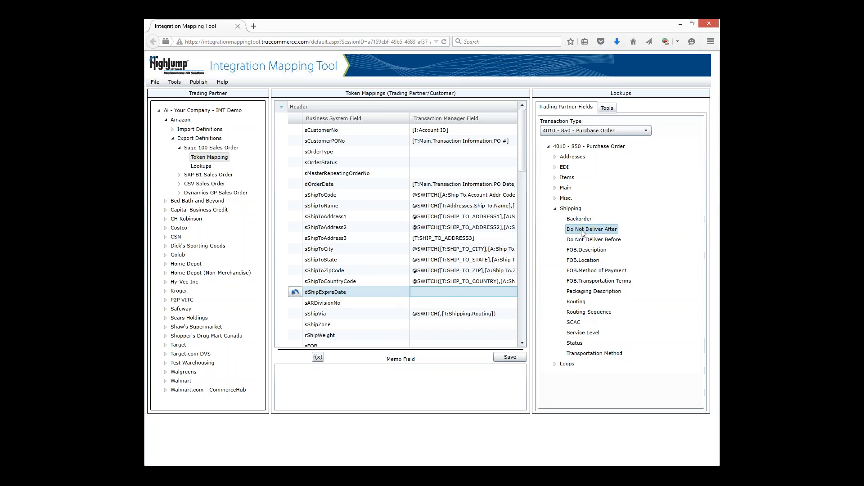
drag(587, 231, 392, 381)
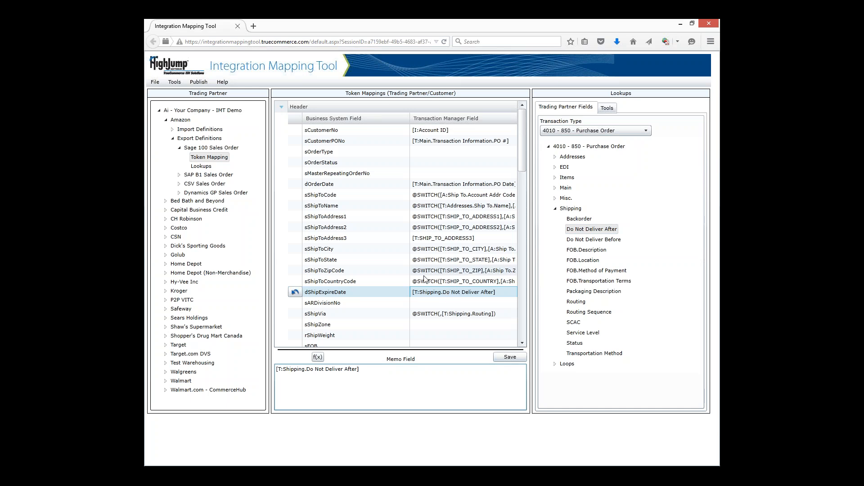
- Copy the Do Not Deliver After token from the dShipExpireDate mapping and clear the mapping
key(ctrl+a)
key(ctrl+c)
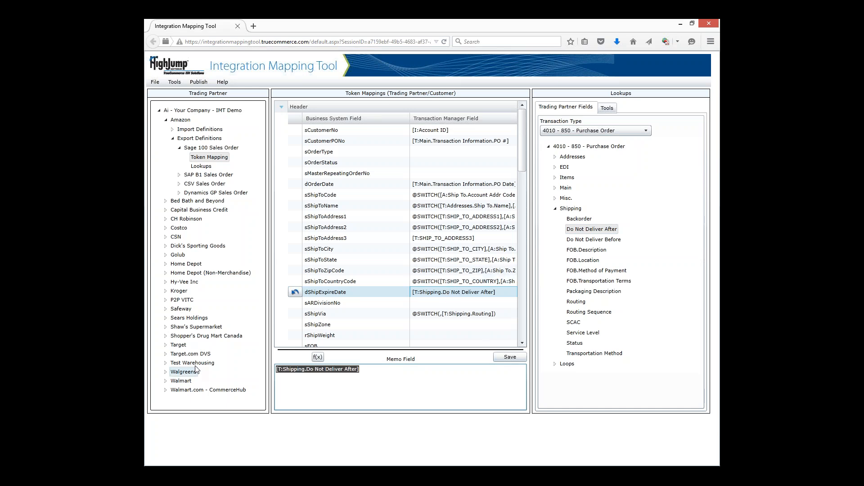
key(Delete)
click(422, 303)
click(422, 293)
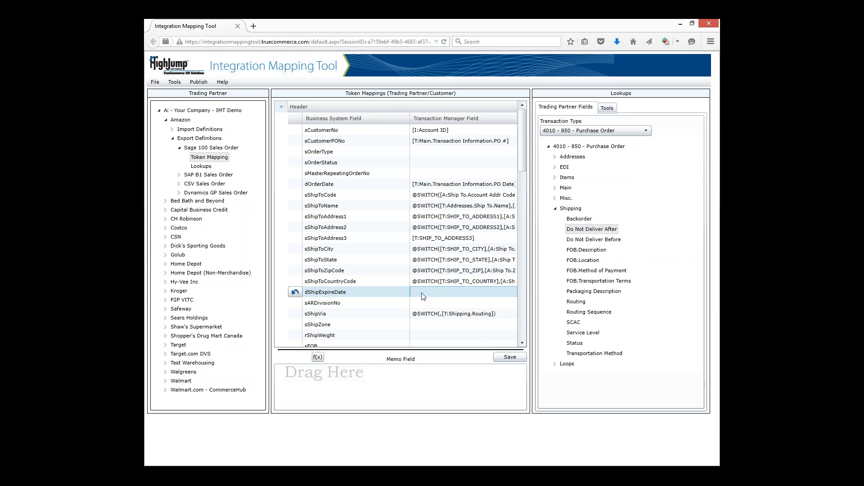
- Insert the DATEADD function as the mapping for dShipExpireDate
click(610, 109)
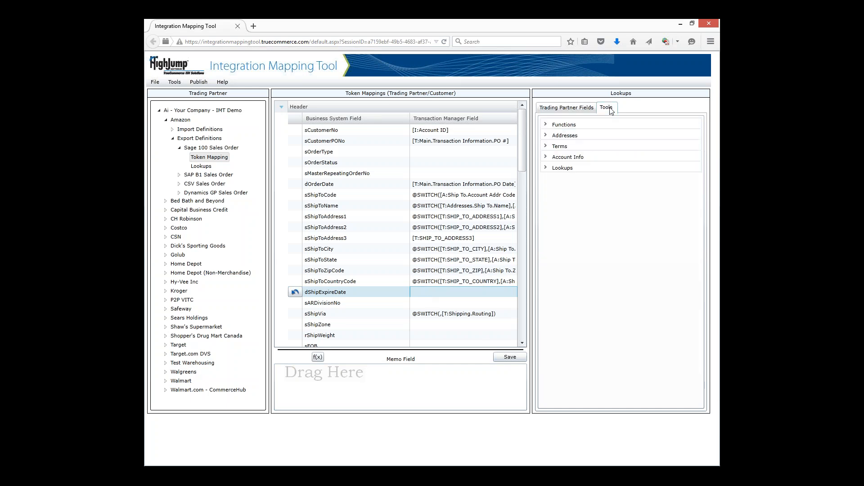
click(551, 124)
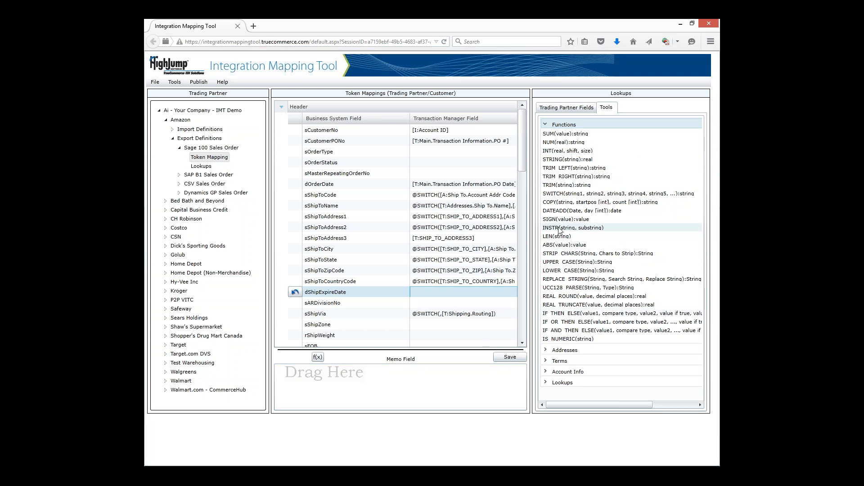
drag(571, 213, 341, 391)
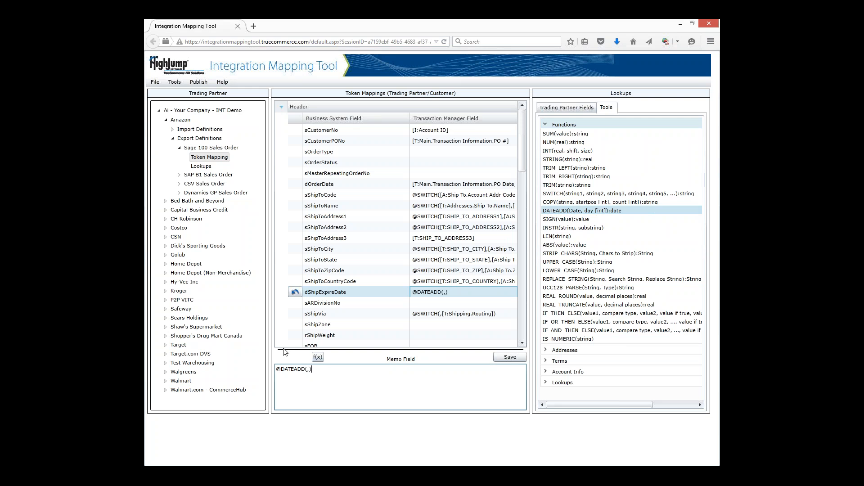
- Fill the DATEADD function with the copied [T:Shipping.Do Not Deliver After] token and 5 days to add, and save the mapping
drag(314, 370, 243, 375)
click(322, 359)
click(223, 305)
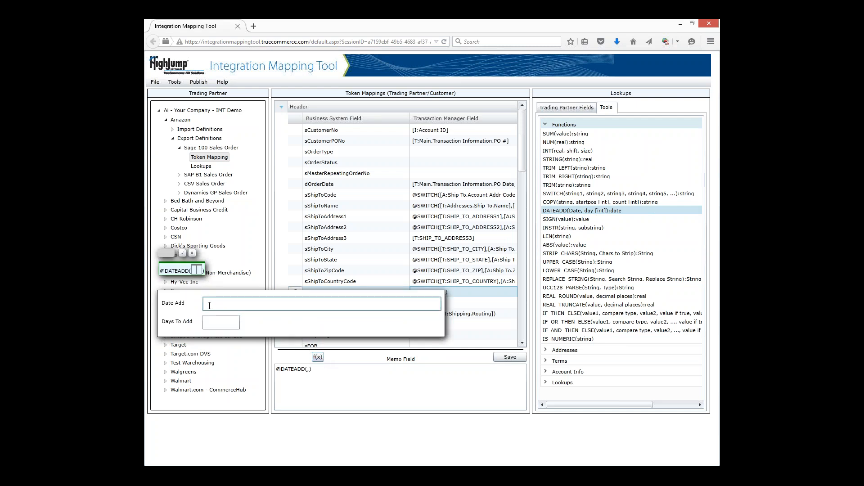
click(215, 322)
click(216, 305)
key(ctrl+v)
drag(301, 303, 187, 304)
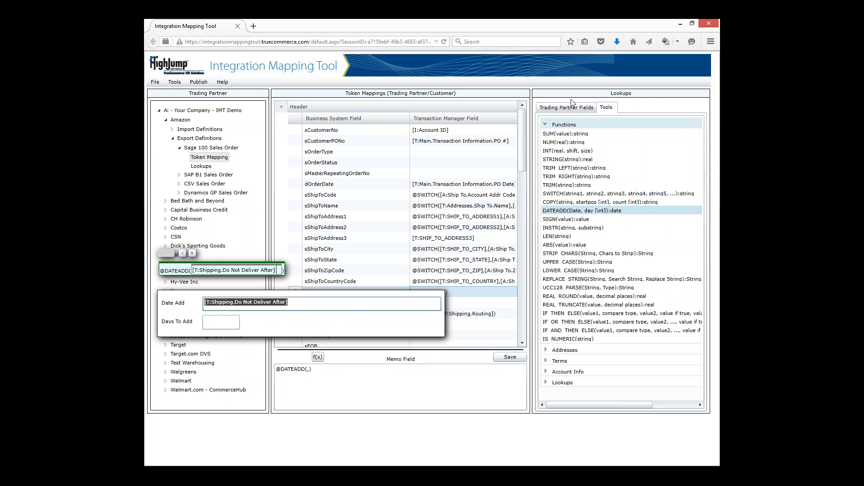
click(211, 323)
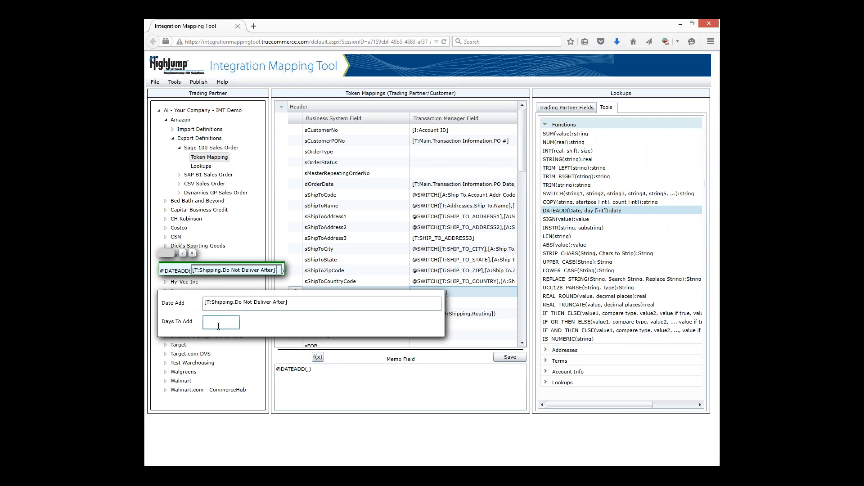
text(5)
click(182, 253)
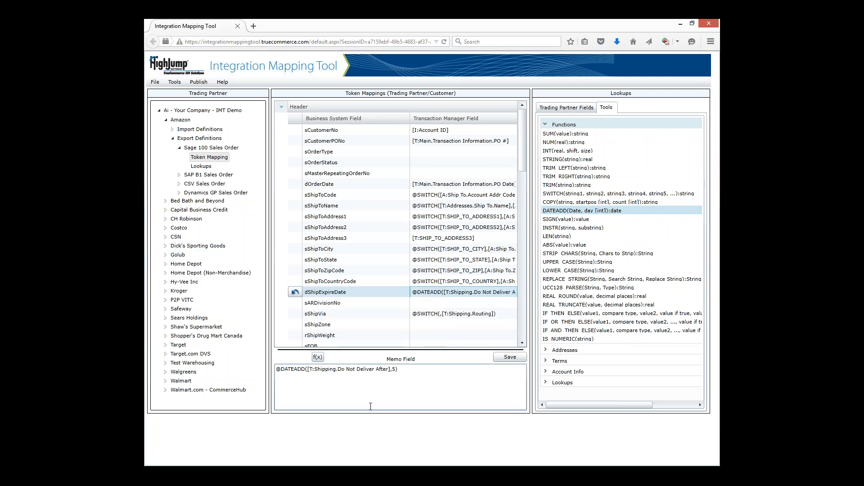
click(501, 358)
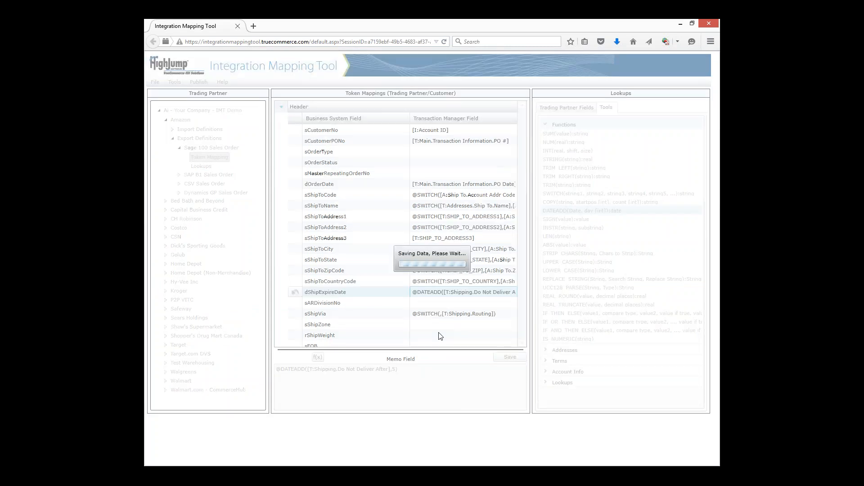
- Change the number of days in the dShipExpireDate DATEADD expression to -5 and save the mapping
click(360, 374)
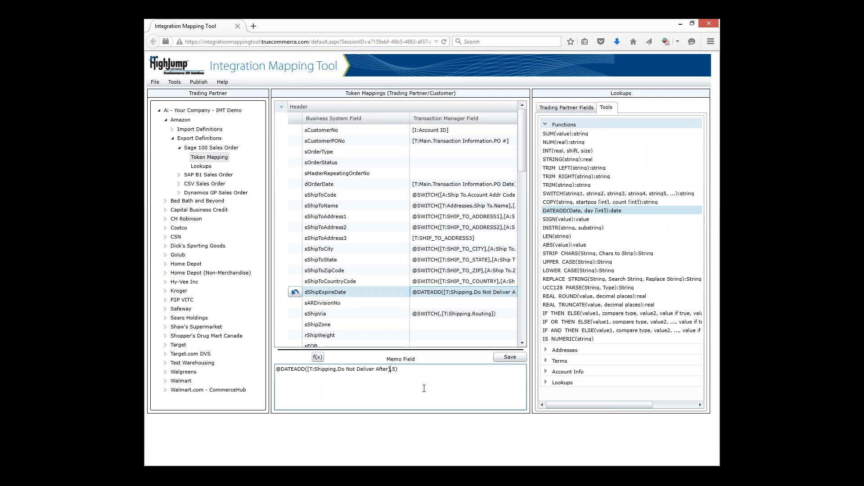
text(-)
click(510, 357)
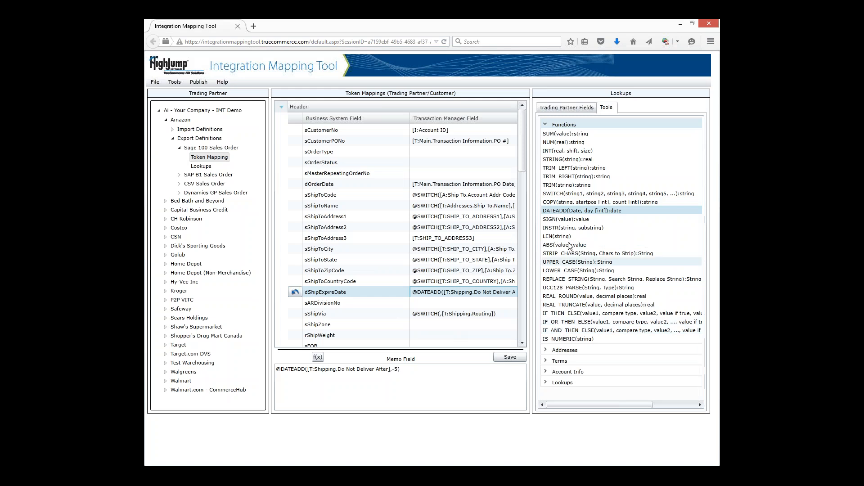
- Review the dShipExpireDate expression's DATEADD arguments in the function editor and save the mapping again
click(318, 358)
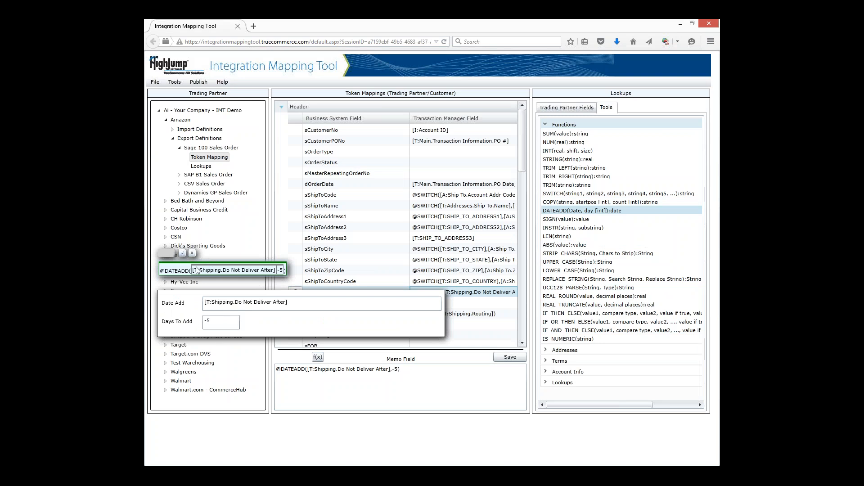
click(182, 254)
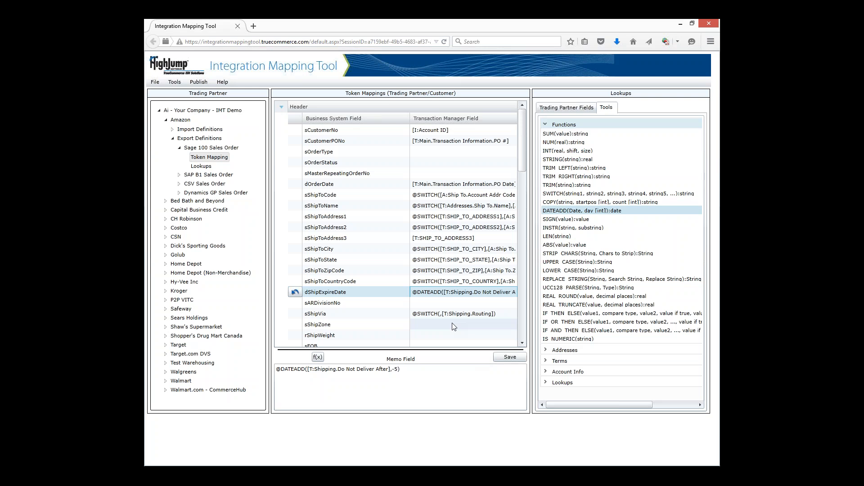
drag(398, 369, 389, 369)
click(411, 379)
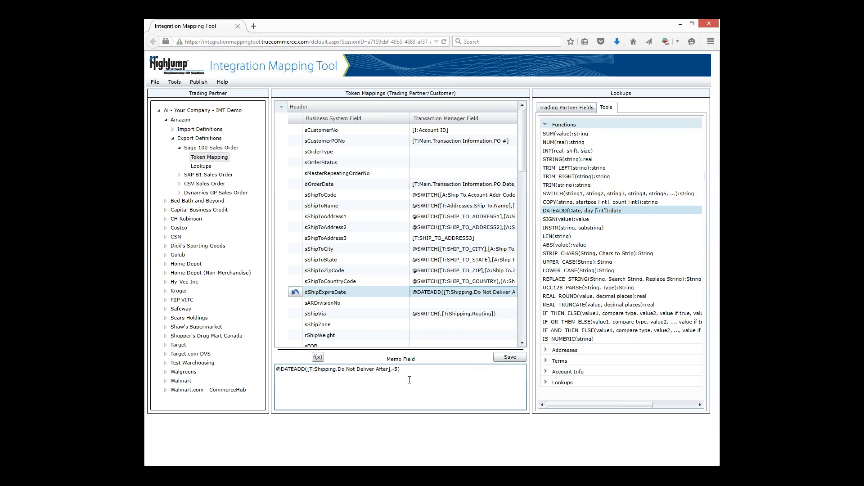
drag(399, 370, 395, 376)
click(511, 358)
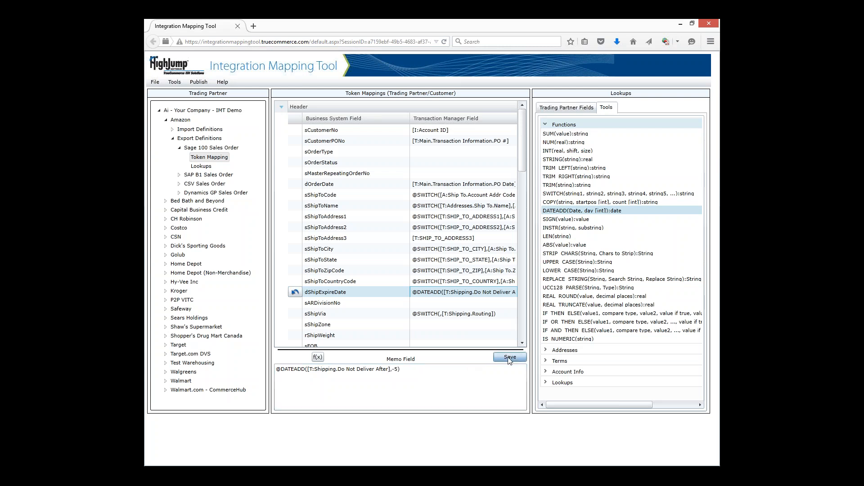
- Switch back to the Transaction Manager window
mouse_move(300, 476)
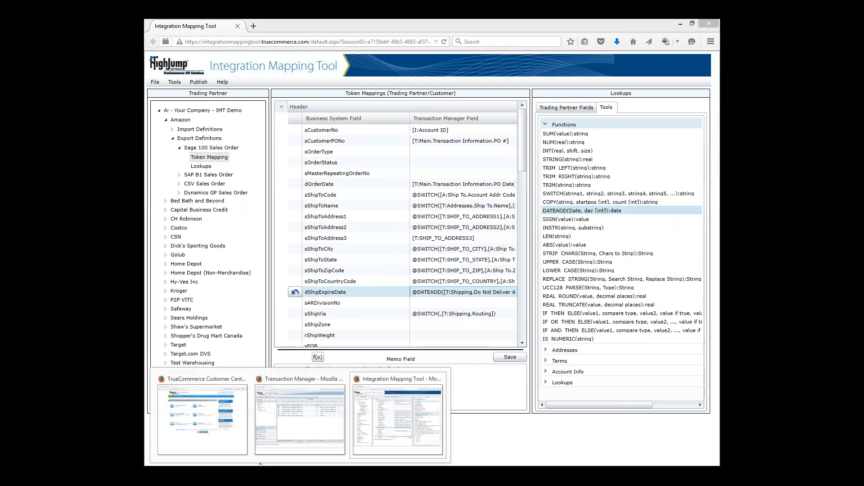
click(300, 431)
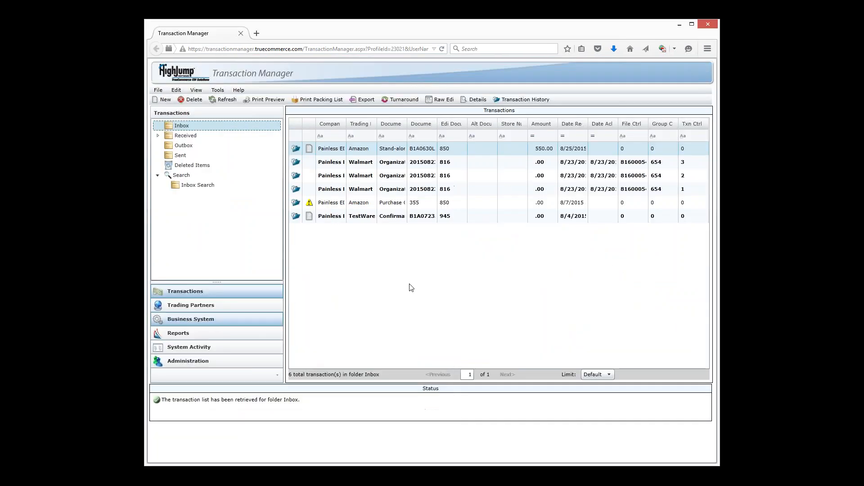
- Open Amazon's lookup tables under the Painless EDI company and set the Shipping Days template value to 2
click(158, 126)
click(164, 135)
click(178, 155)
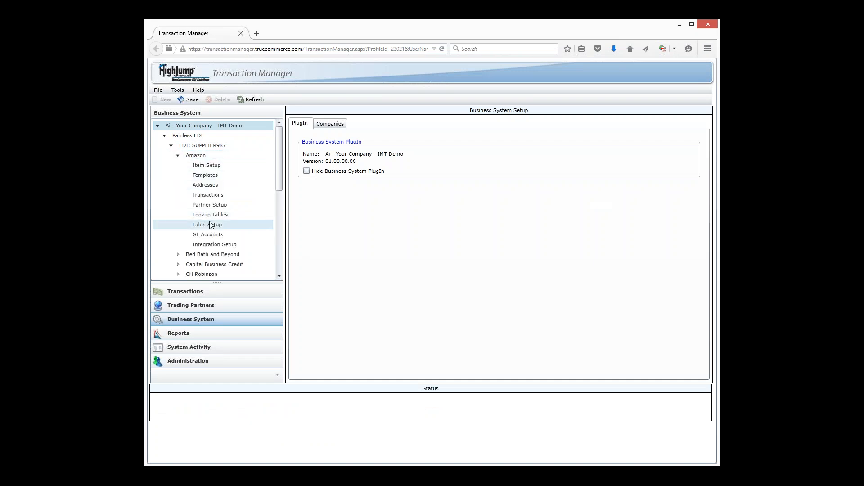
click(210, 215)
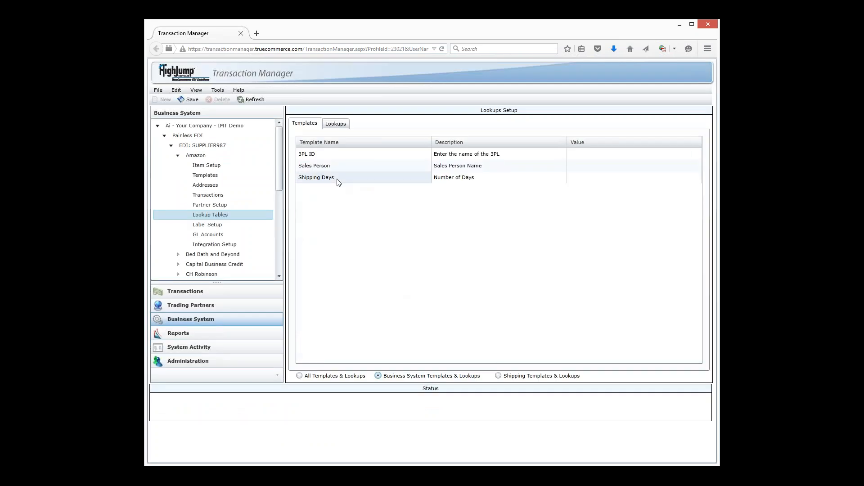
click(599, 181)
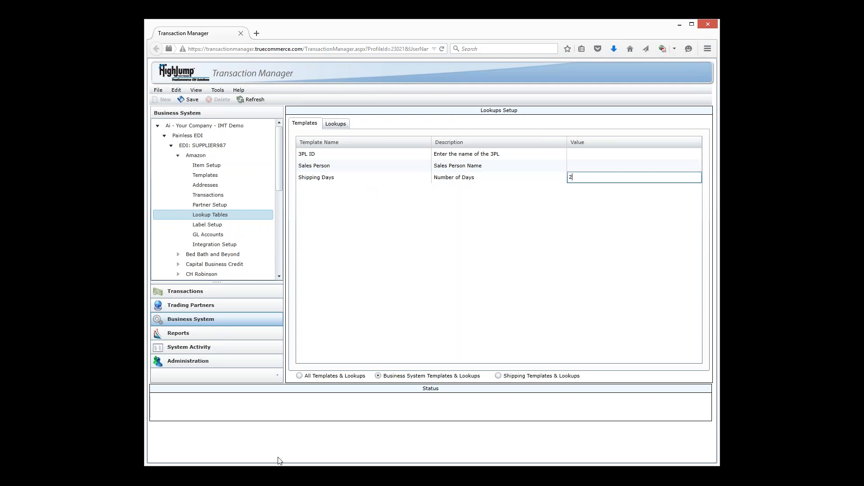
- Switch to the Integration Mapping Tool and remove the -5 day argument from the dShipExpireDate DATEADD expression
click(270, 472)
mouse_move(270, 473)
click(435, 379)
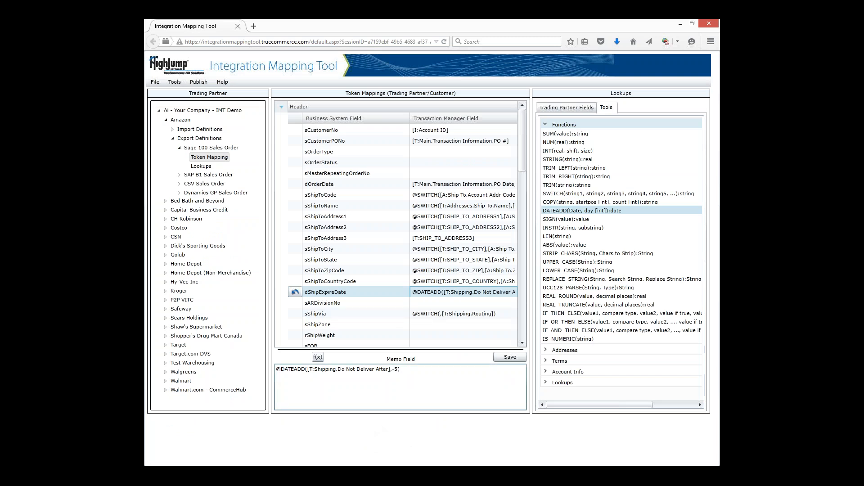
key(BackSpace)
key(BackSpace)
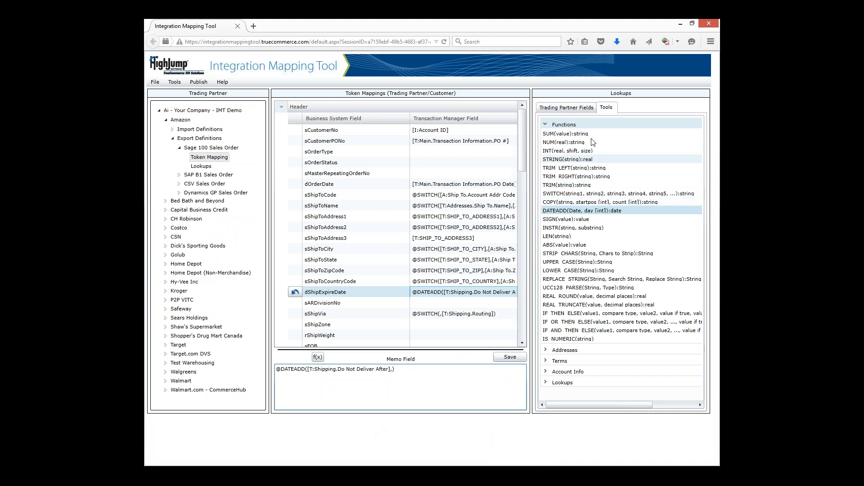
- Insert the Shipping Days lookup as the day argument of the dShipExpireDate DATEADD expression and save the mapping
click(568, 108)
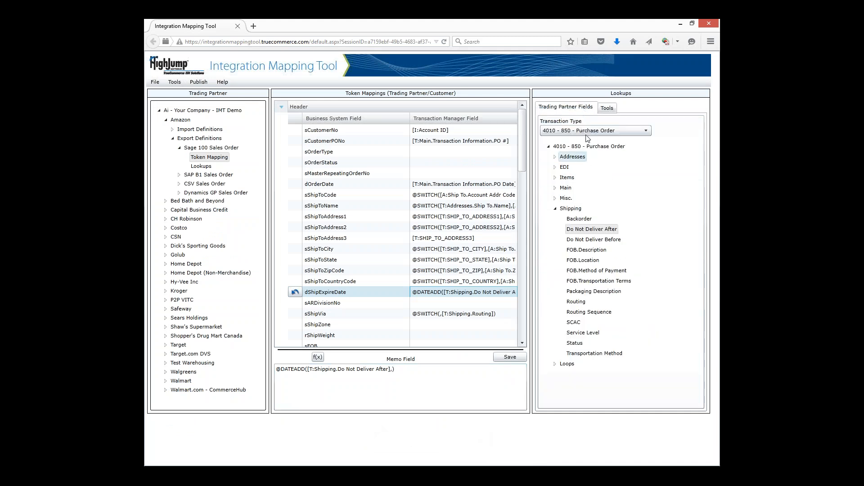
click(607, 108)
click(546, 124)
click(546, 167)
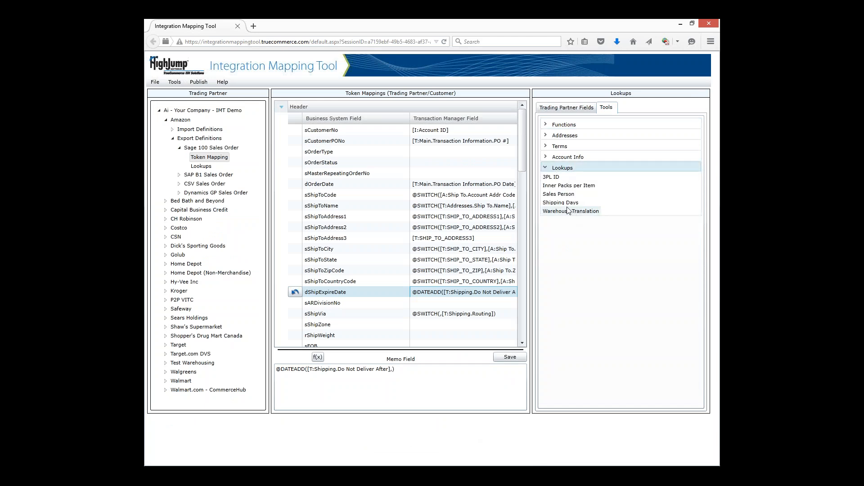
click(568, 203)
drag(568, 204, 425, 387)
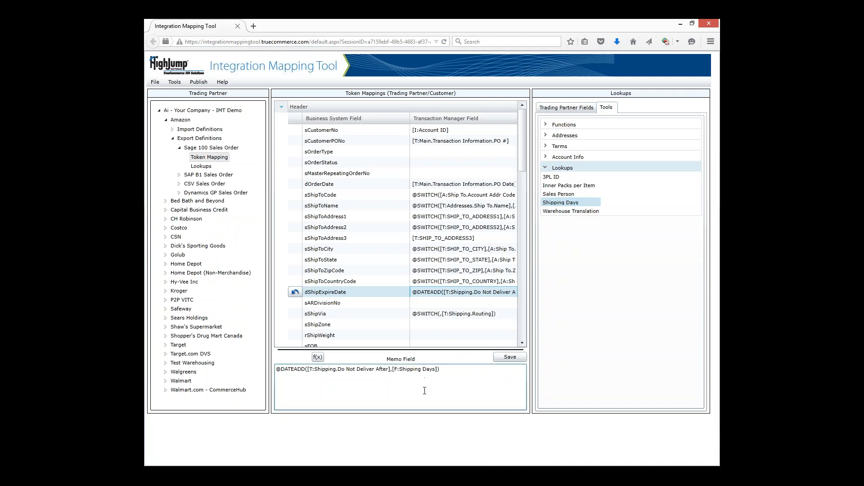
click(507, 358)
click(510, 358)
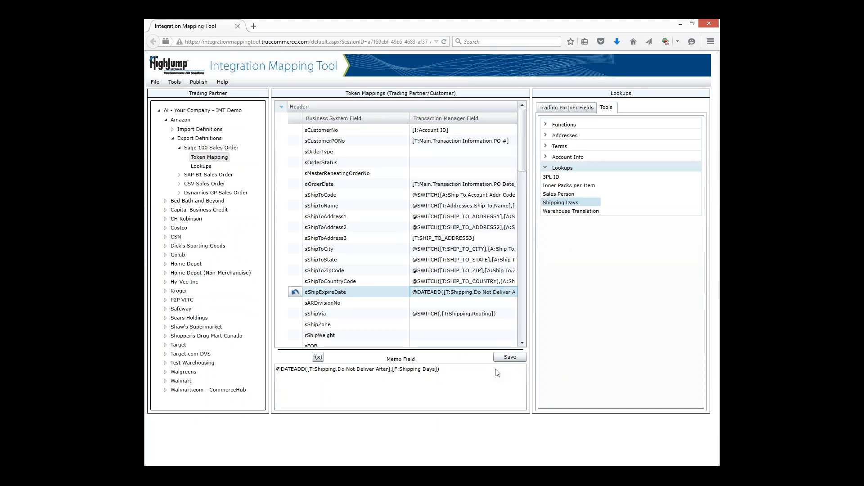
drag(319, 370, 438, 366)
click(443, 371)
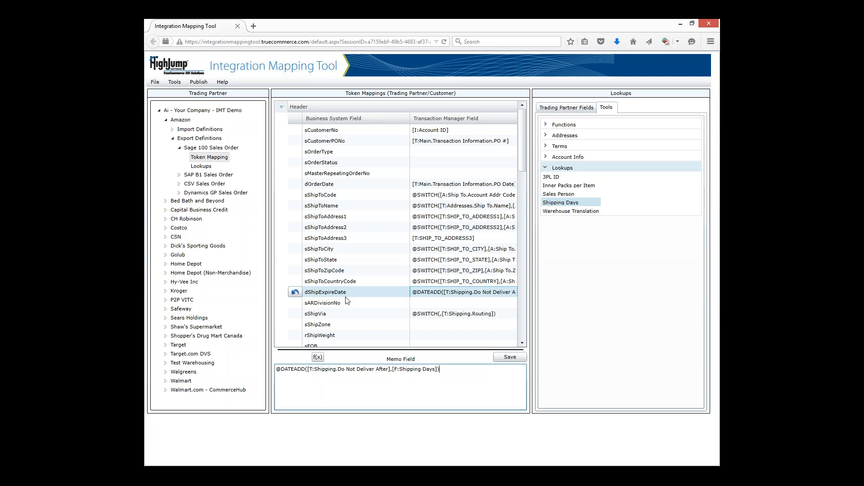
- Map the sWarehouseCode field to the Warehouse Translation lookup
drag(523, 169, 523, 183)
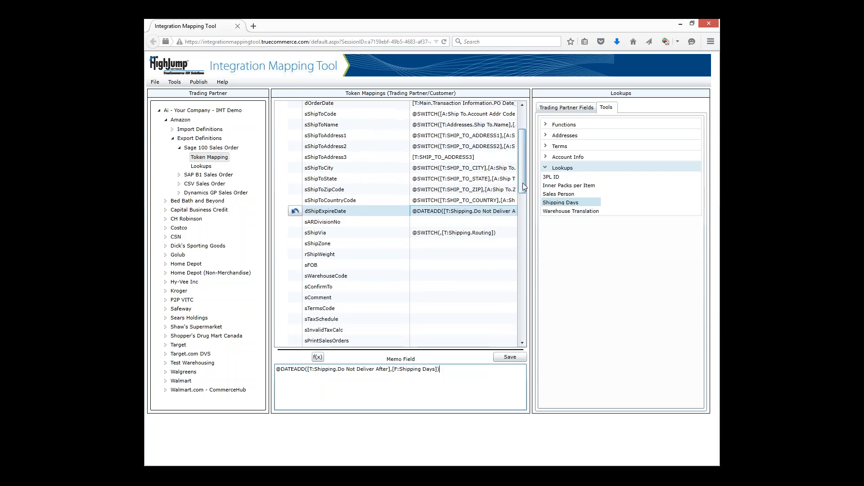
click(441, 276)
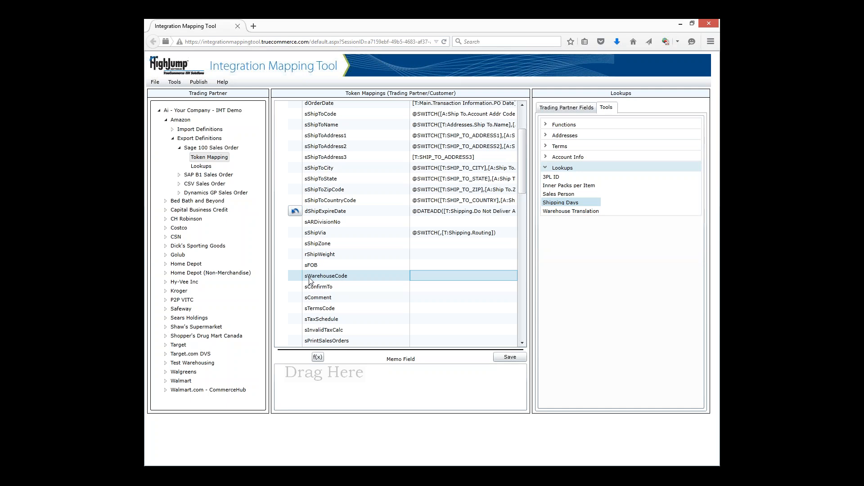
click(570, 212)
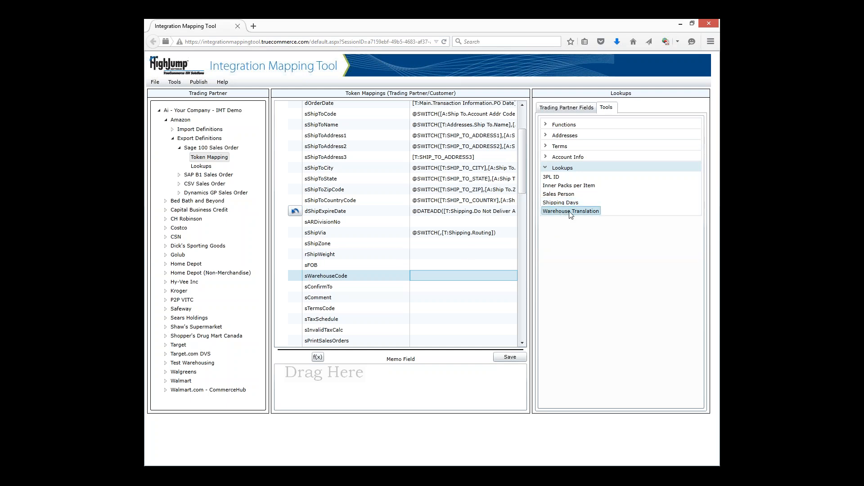
drag(571, 214, 427, 390)
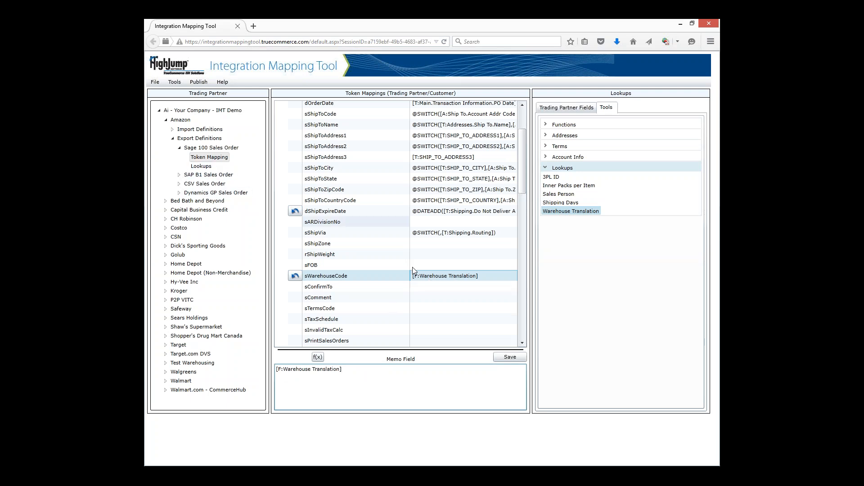
- Add a Sage 100 Sales Order lookup table named Warehouse Code Lookup with export column "Warehosue code" and import column "DC Number"
click(202, 166)
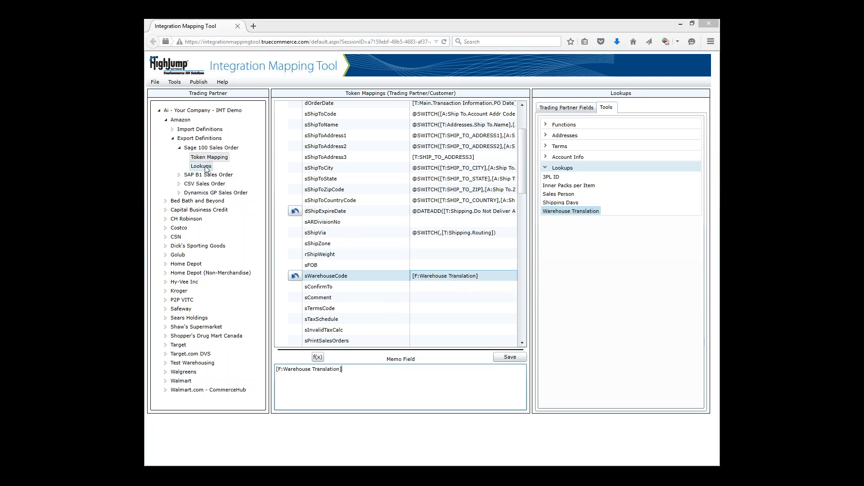
click(451, 272)
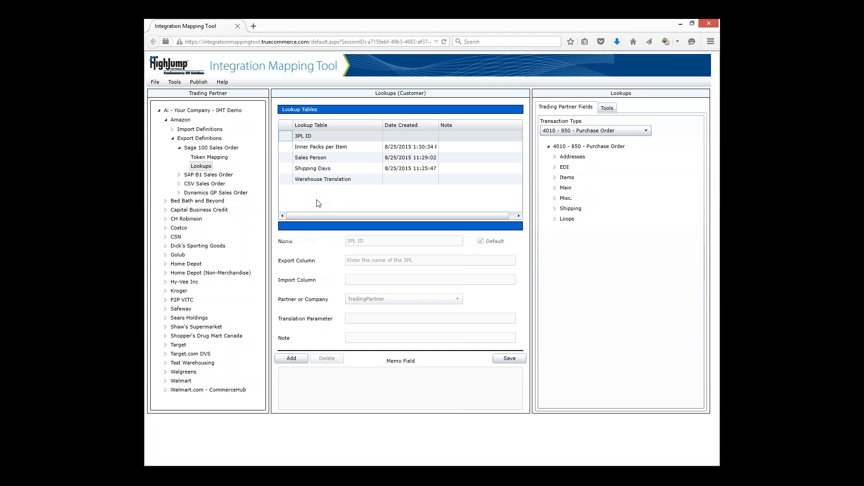
click(291, 359)
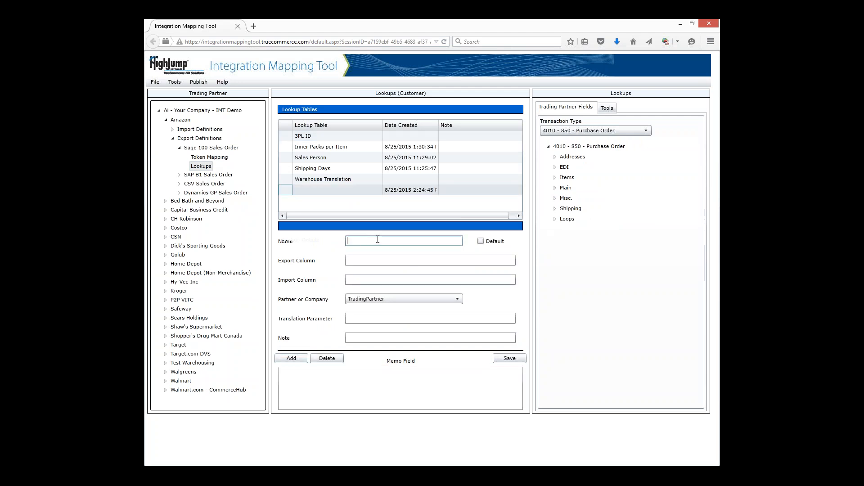
text(Warehouse Code Lookup)
click(385, 260)
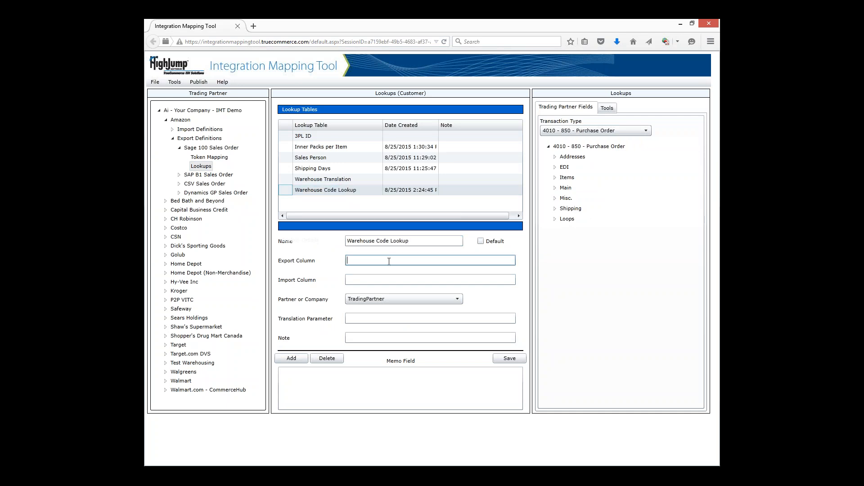
text(Warehosue code)
click(401, 280)
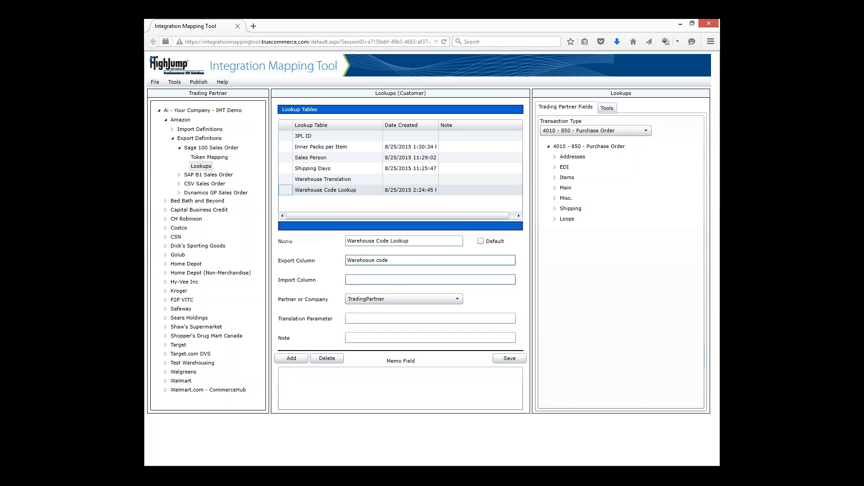
text(DC)
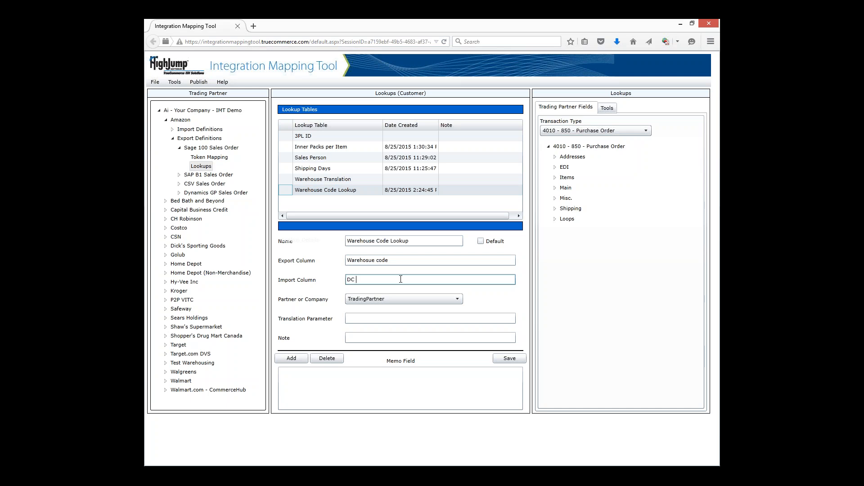
text( Number)
- Set the new lookup's translation parameter to the Distribution Center.DC # address field and save the lookup table
click(555, 156)
drag(576, 168, 383, 321)
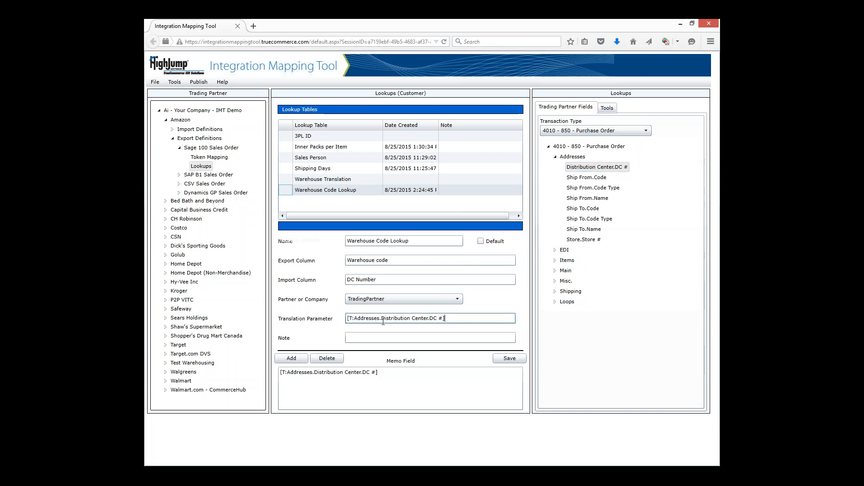
drag(450, 318, 348, 321)
click(510, 359)
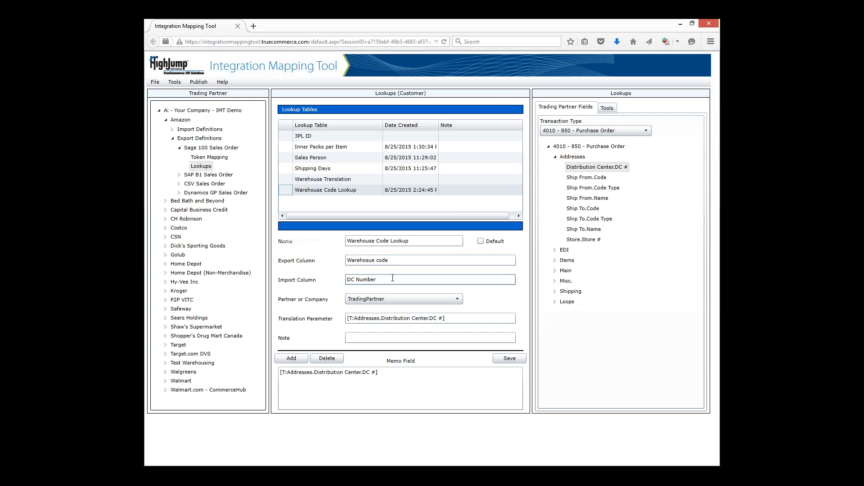
drag(391, 260, 329, 258)
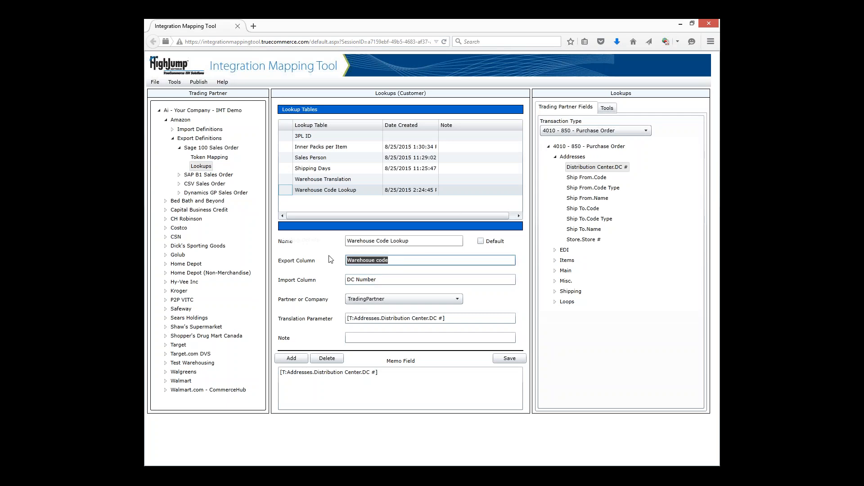
click(520, 360)
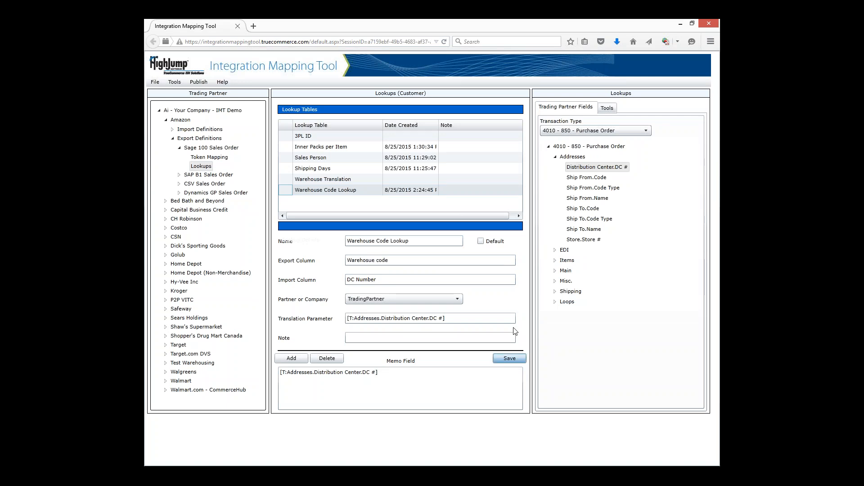
- Deploy the current plugin version to Transaction Manager and return to the Transaction Manager window
click(199, 82)
click(268, 103)
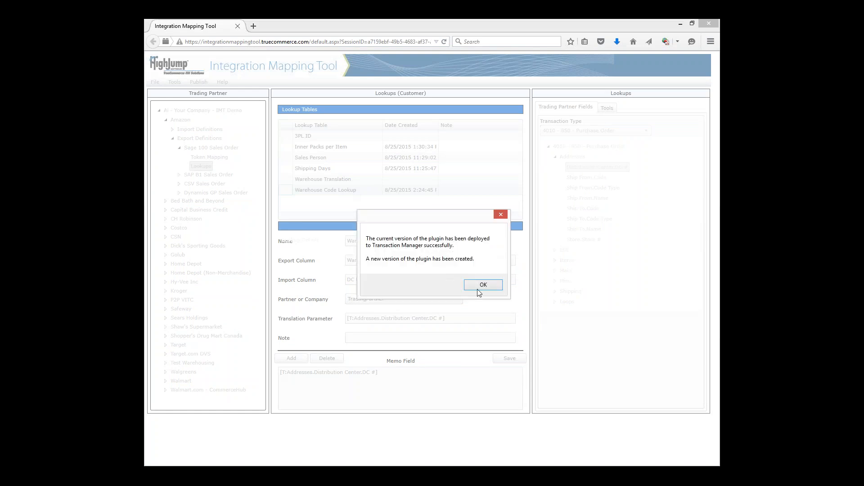
click(484, 286)
click(155, 82)
click(170, 93)
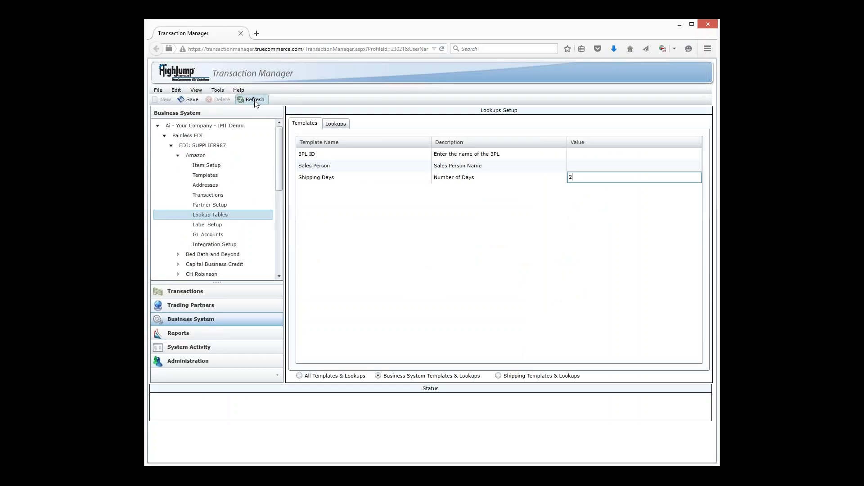
- Refresh the lookups setup, saving the pending changes, and show only the business system templates and lookups
click(255, 99)
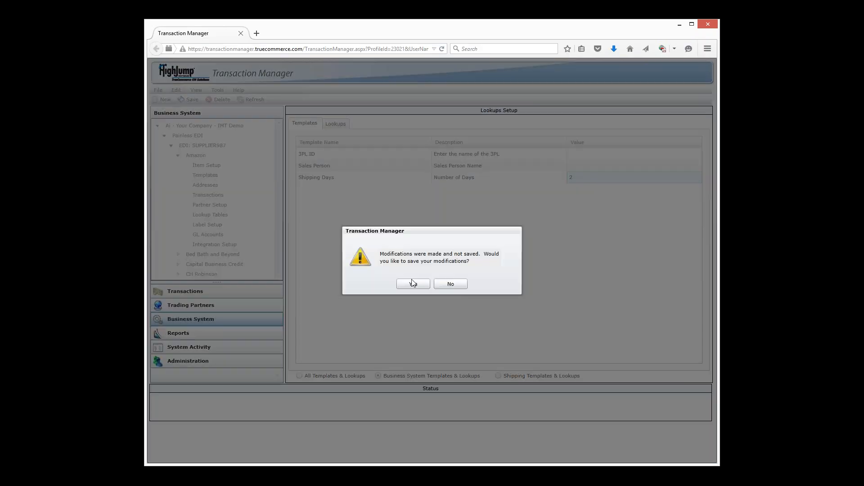
click(413, 283)
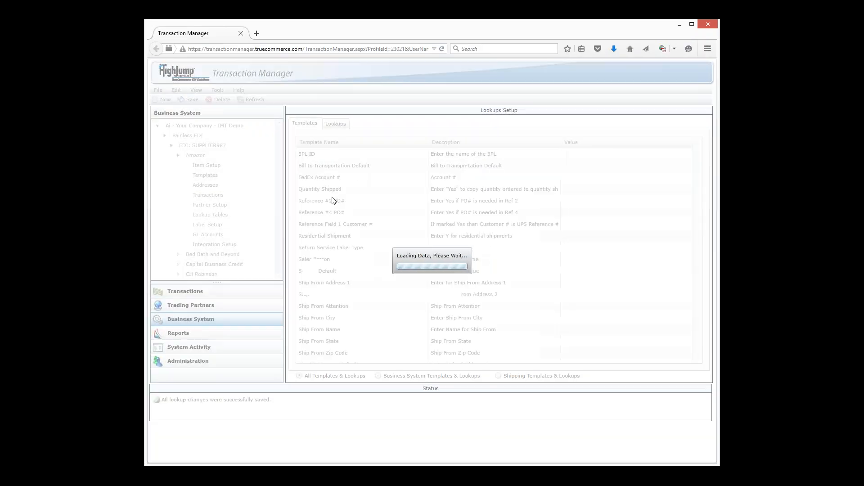
click(429, 378)
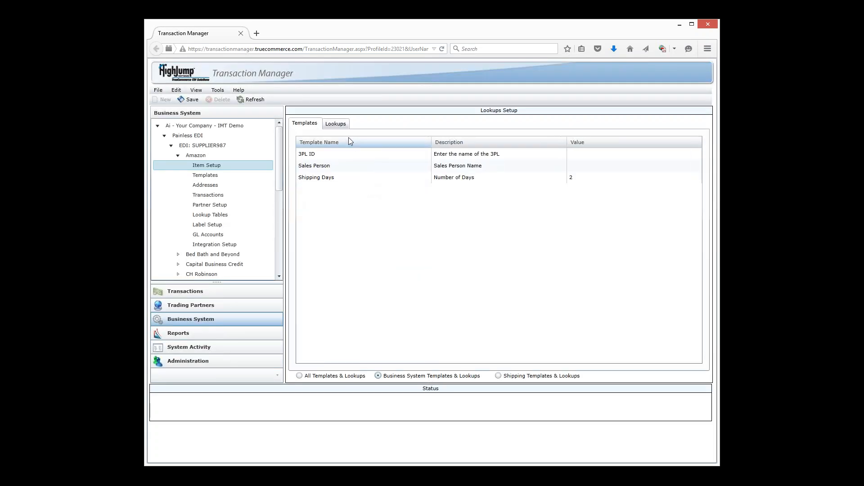
- Add an entry to the Warehouse Code Lookup translating DC number 12345 to warehouse code 000
click(336, 123)
click(369, 140)
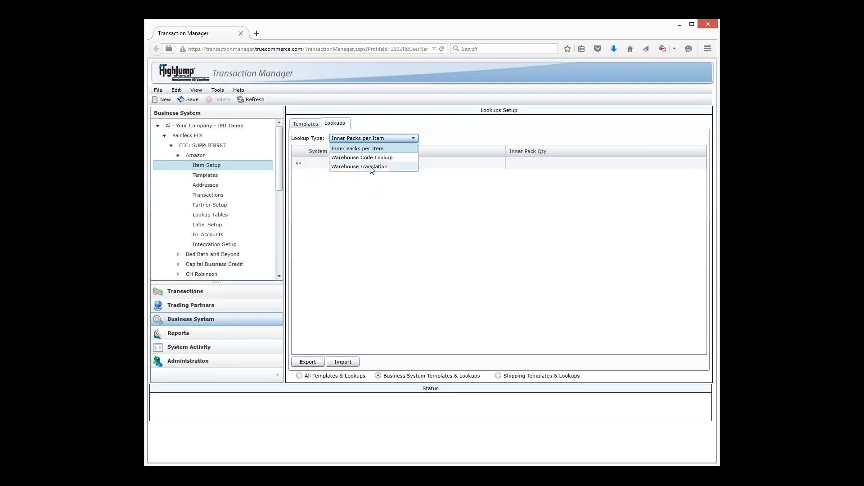
click(361, 157)
click(354, 165)
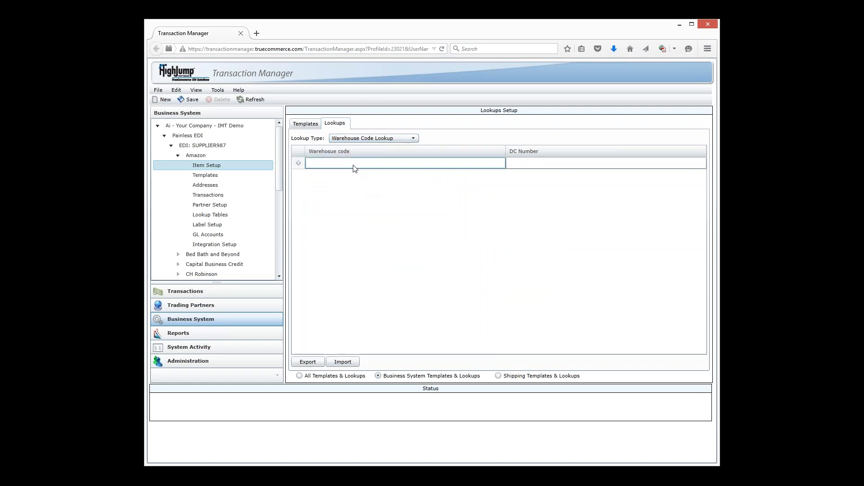
text(000)
key(Tab)
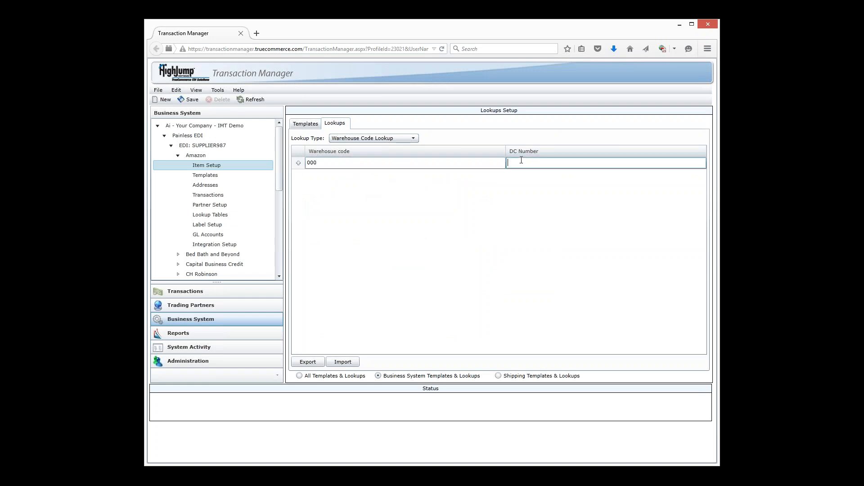
text(12345)
drag(526, 164, 481, 168)
click(480, 165)
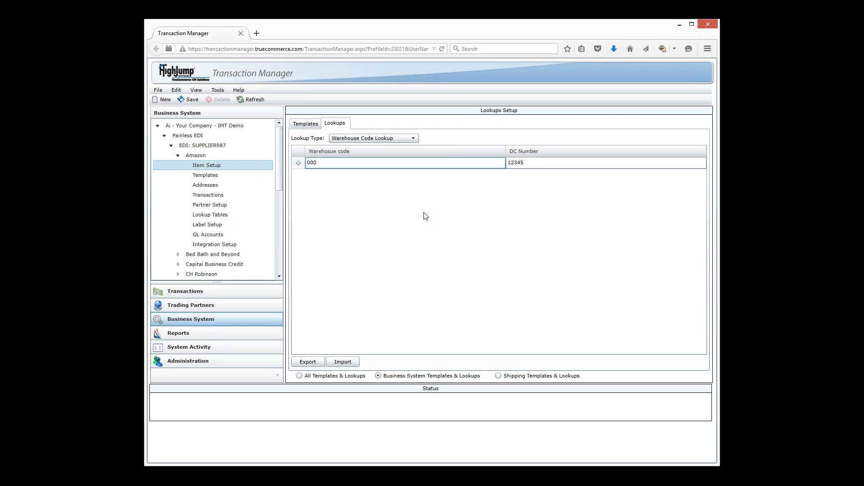
- Collapse the Amazon entries, launch the Integration Mapping Tool while saving the pending lookup changes, and maximize its window
click(179, 155)
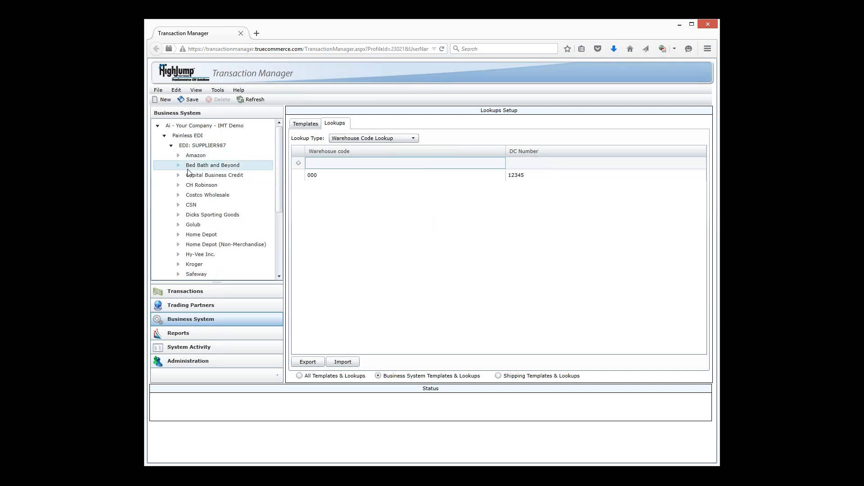
click(236, 90)
click(252, 118)
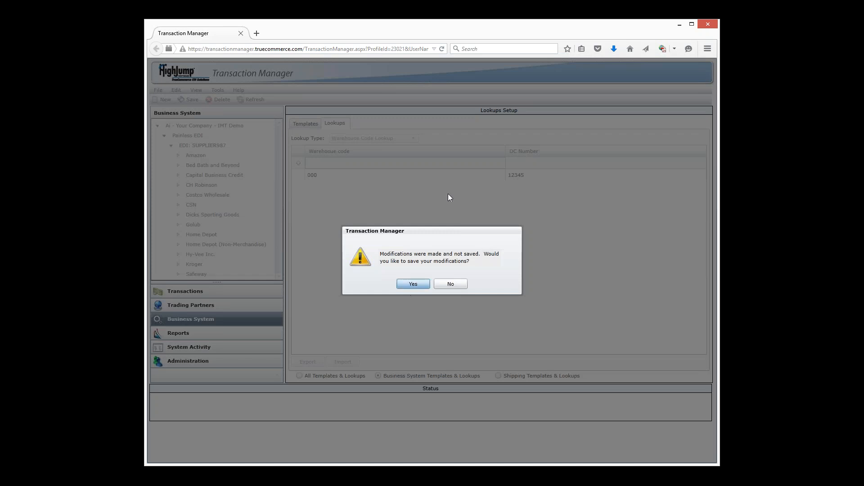
key(Return)
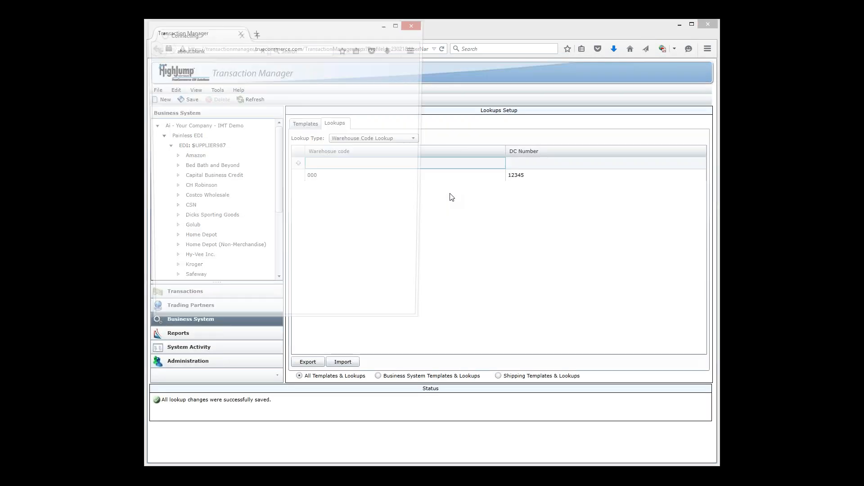
click(399, 26)
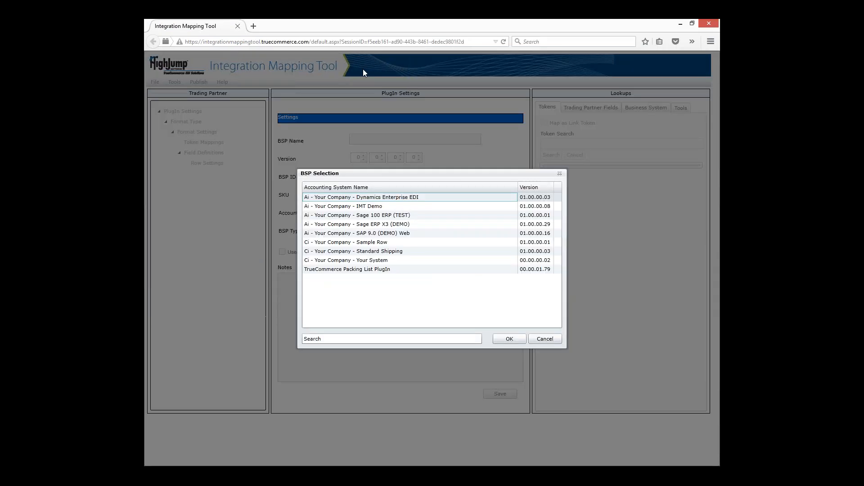
- Load the Ai - Your Company - IMT Demo plugin and open the token mapping of Kroger's Dynamics GP ASN import definition
click(381, 206)
click(512, 339)
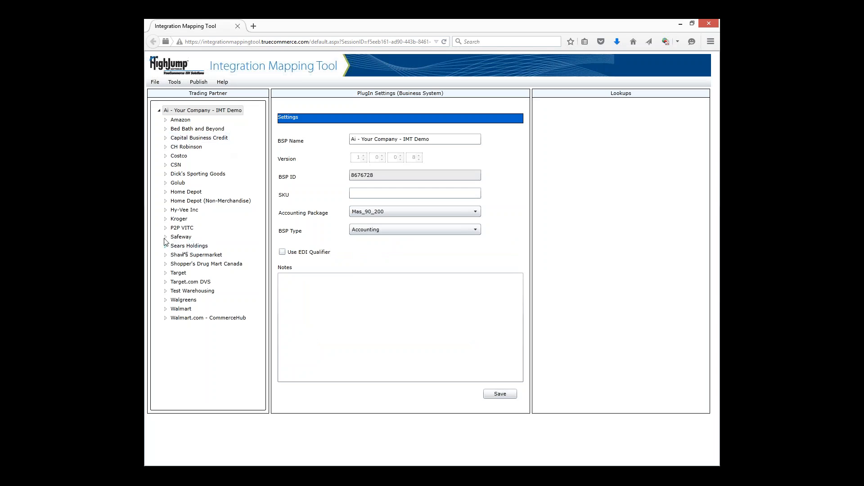
click(166, 220)
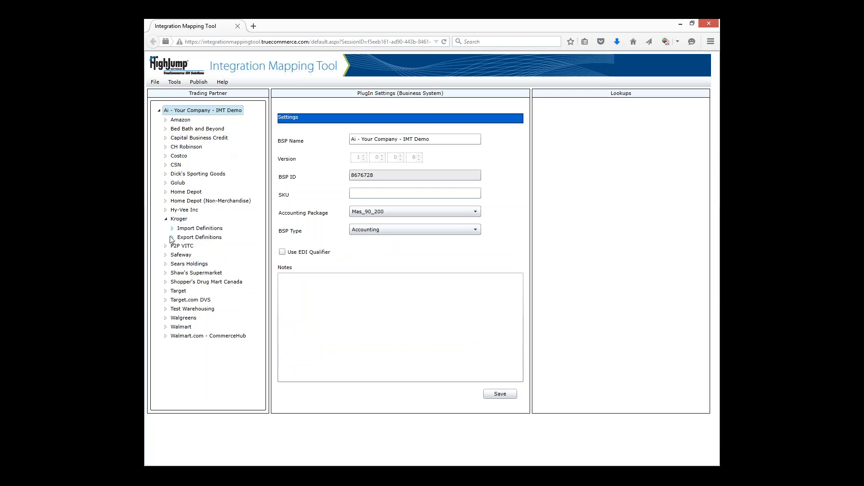
click(172, 229)
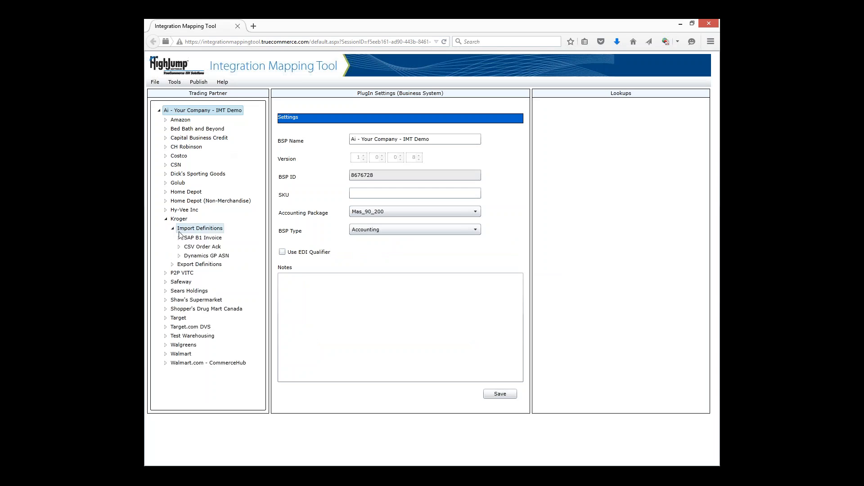
click(178, 256)
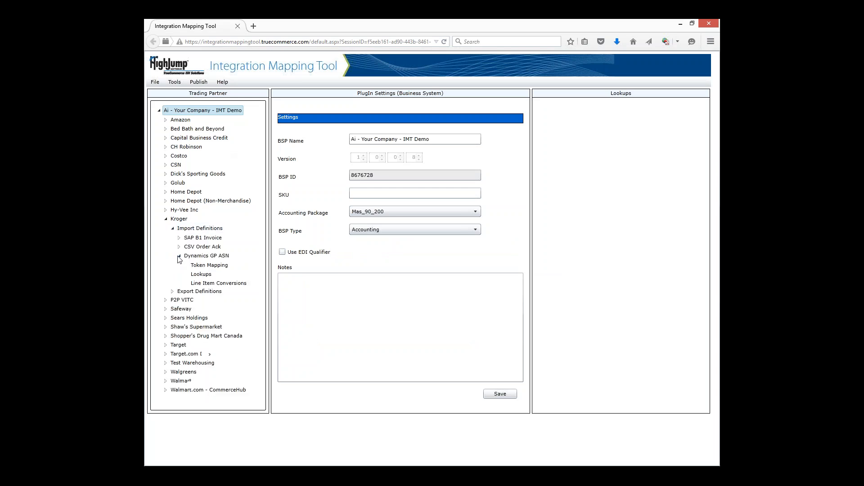
click(208, 267)
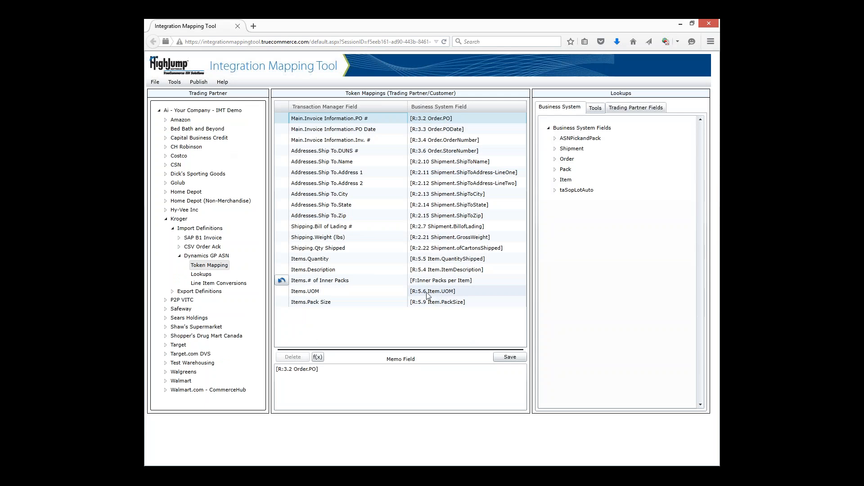
- Try to add the # of Inner Packs item field from the 4010 - 810 - Invoice fields to the mappings, and select its row
click(635, 109)
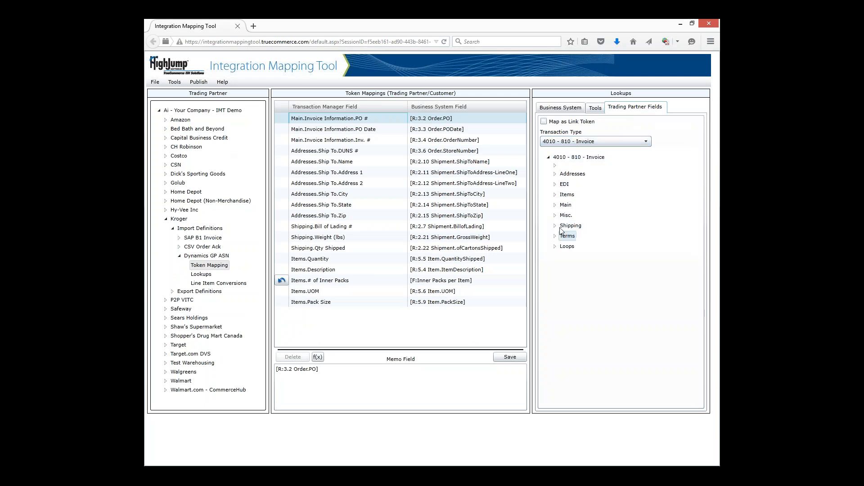
click(555, 196)
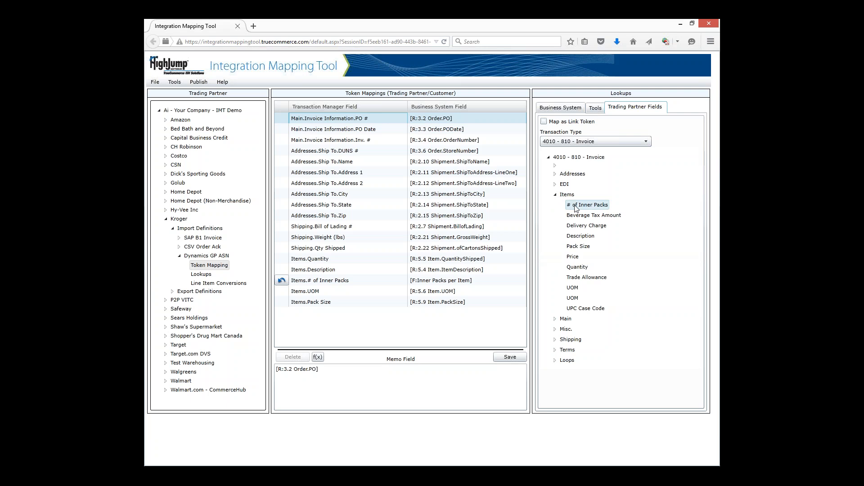
drag(575, 208, 338, 331)
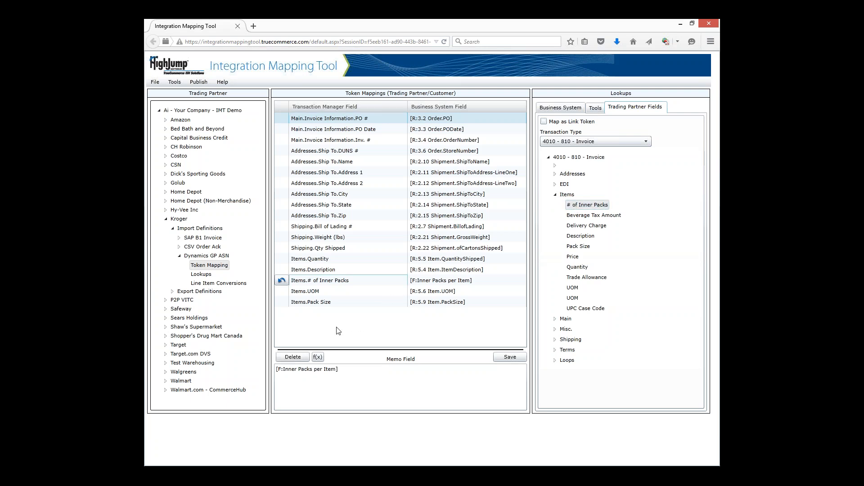
click(317, 282)
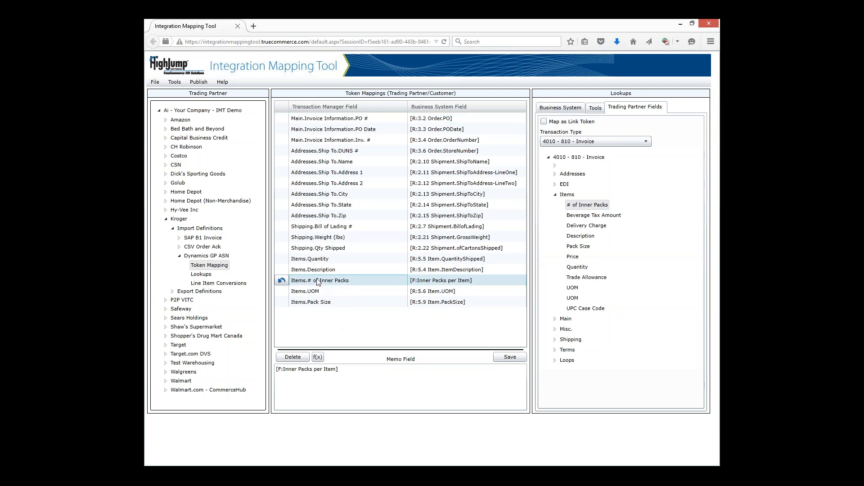
- Locate and select the Inner Packs per Item lookup used for the Items.# of Inner Packs mapping
click(566, 109)
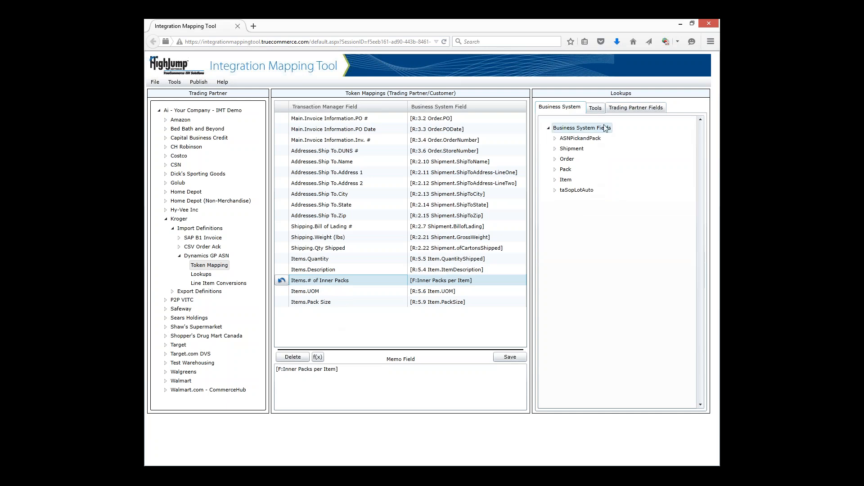
click(595, 111)
click(546, 168)
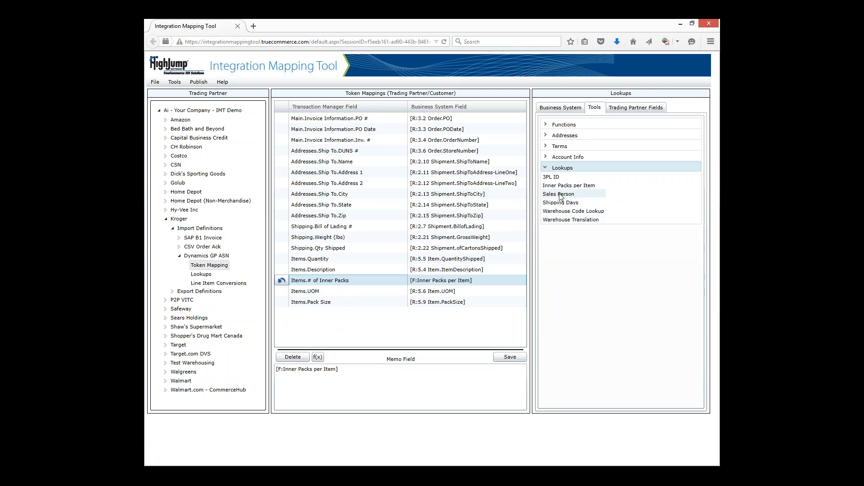
click(563, 186)
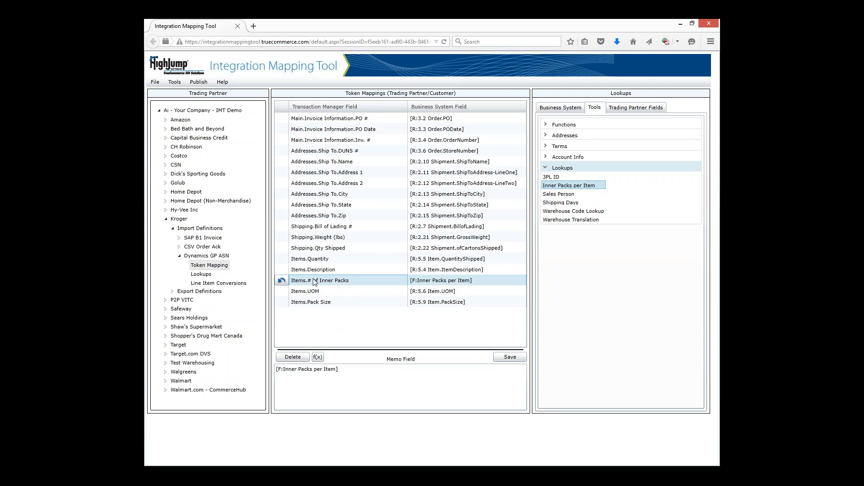
- Open the Inner Packs per Item lookup table of the Dynamics GP ASN definition and examine its export and import columns
click(201, 275)
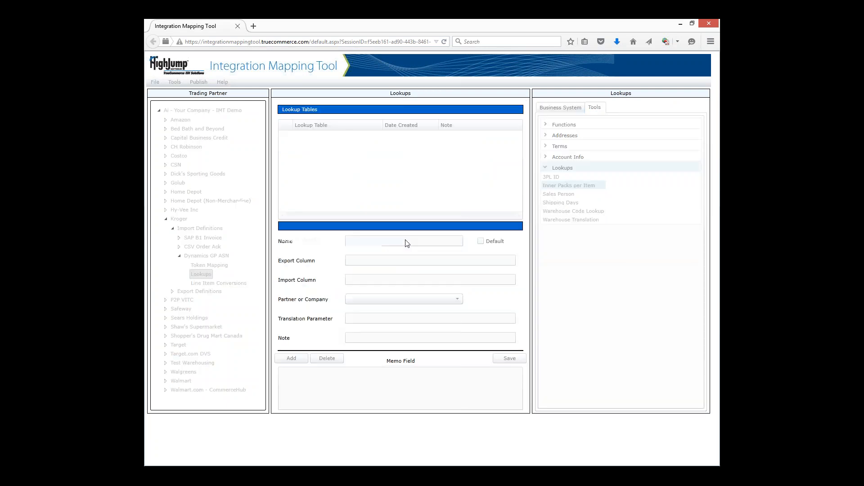
click(338, 150)
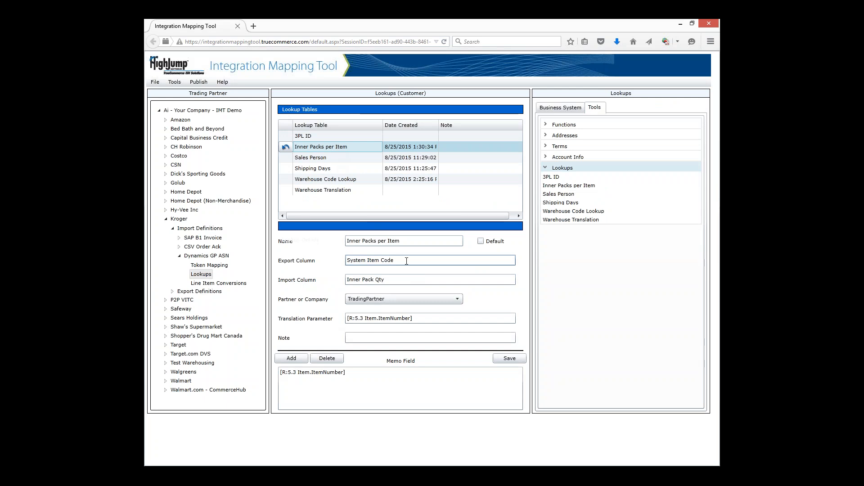
drag(407, 261, 340, 266)
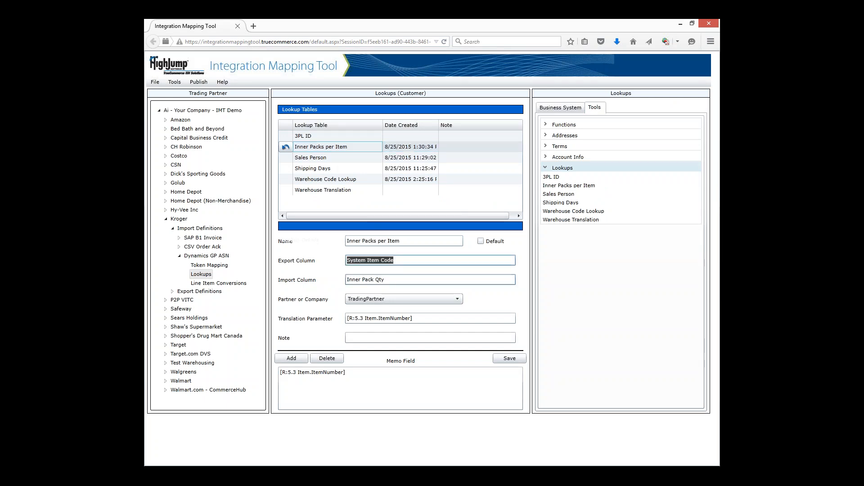
drag(402, 281, 346, 284)
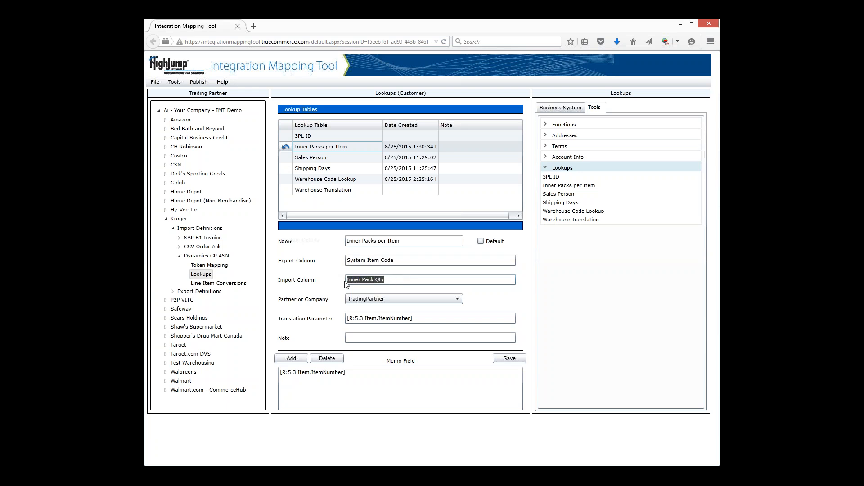